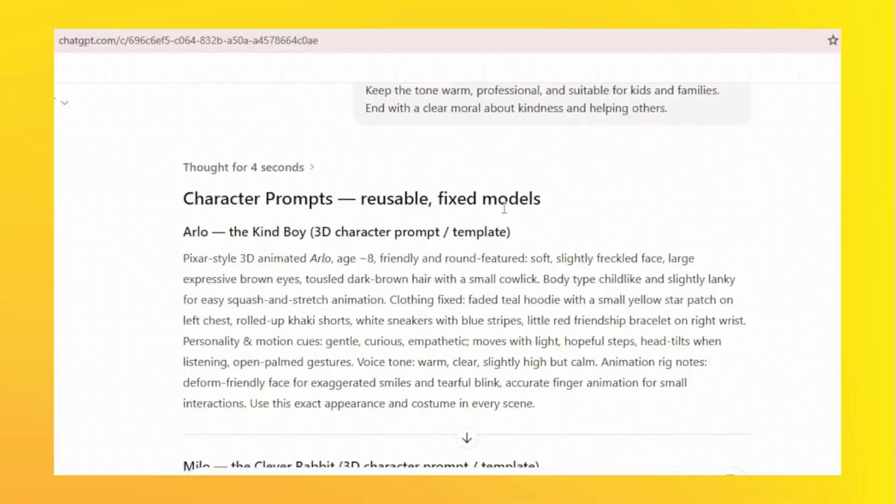
Read through the ChatGPT reply's character prompts and the scene-by-scene text-to-image and image-to-video prompts of the umbrella story.
scroll(248, 269, down, 10)
scroll(373, 308, down, 5)
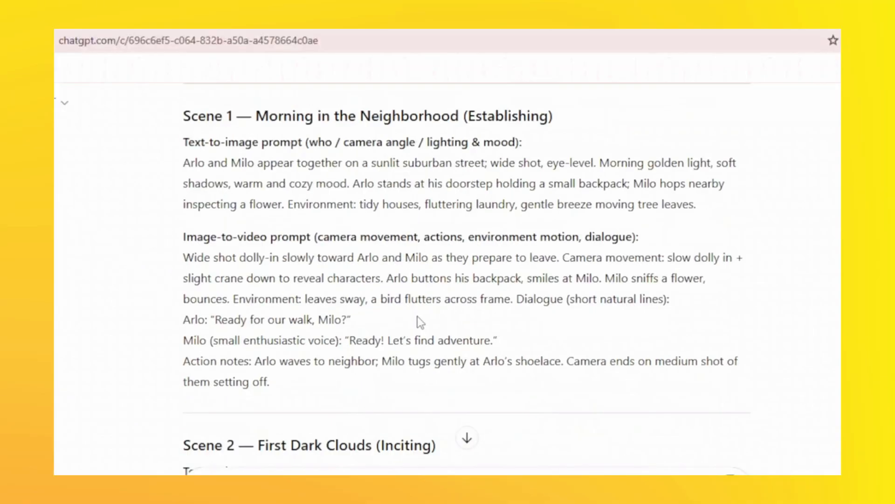
scroll(415, 317, up, 2)
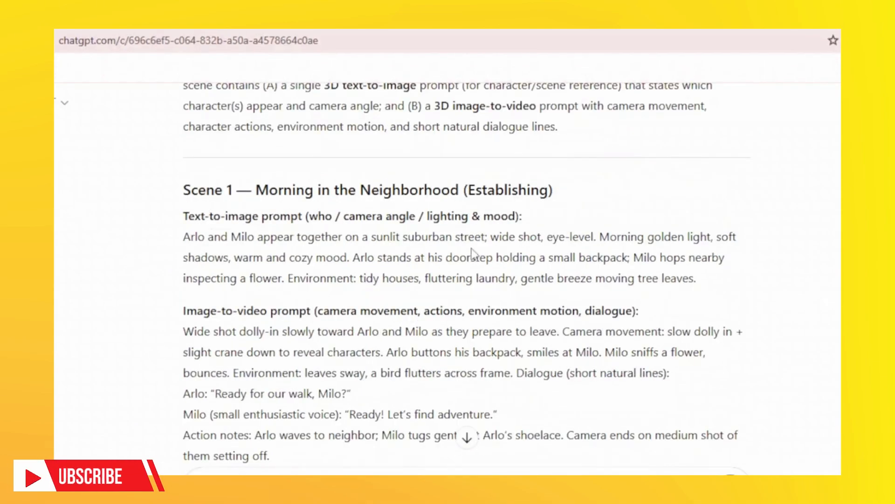
scroll(251, 332, down, 3)
scroll(315, 326, down, 3)
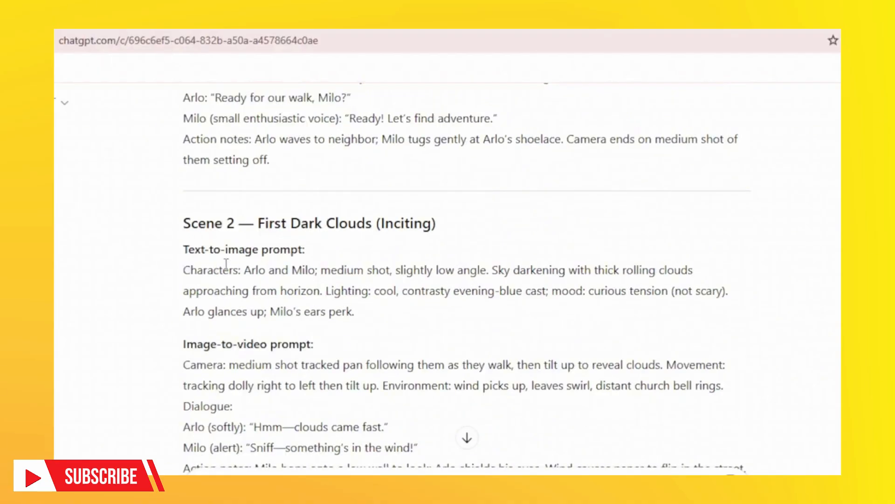
scroll(312, 286, down, 2)
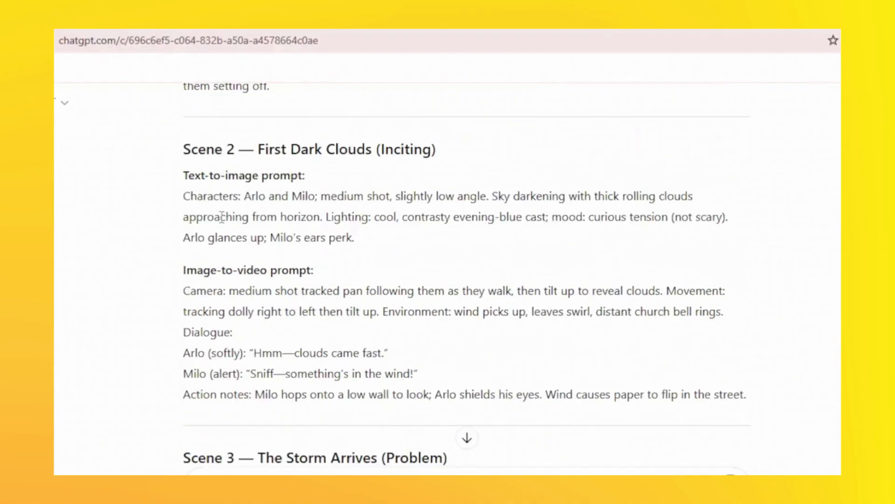
scroll(346, 375, down, 6)
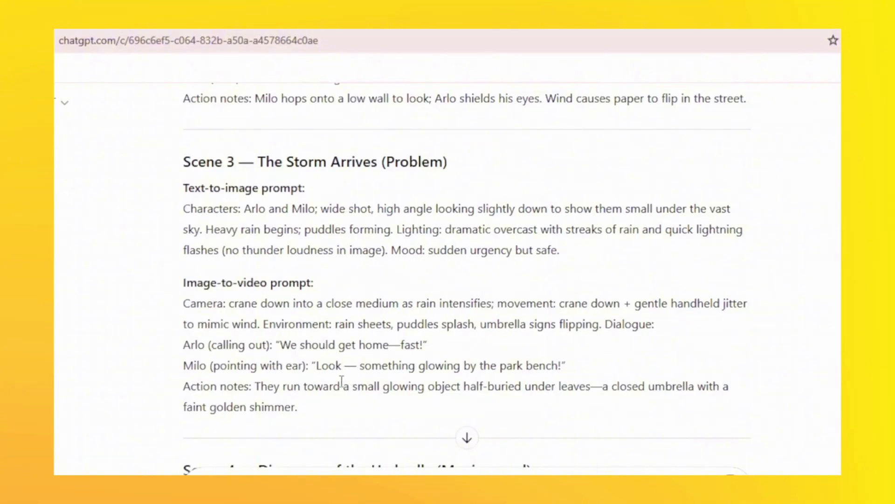
scroll(340, 380, down, 13)
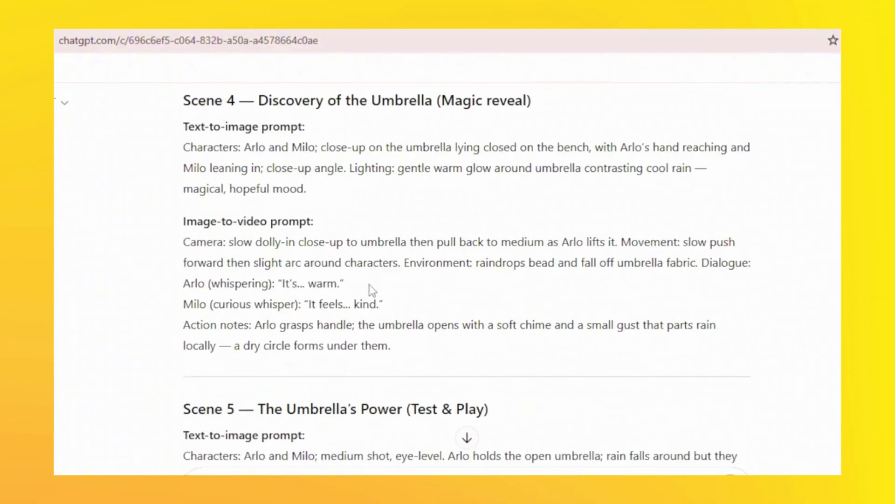
scroll(215, 270, down, 9)
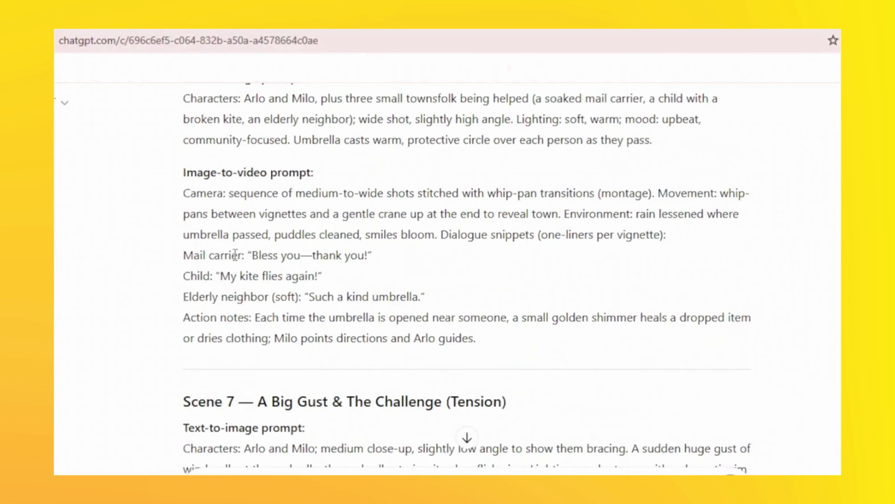
scroll(236, 254, up, 2)
scroll(304, 316, down, 6)
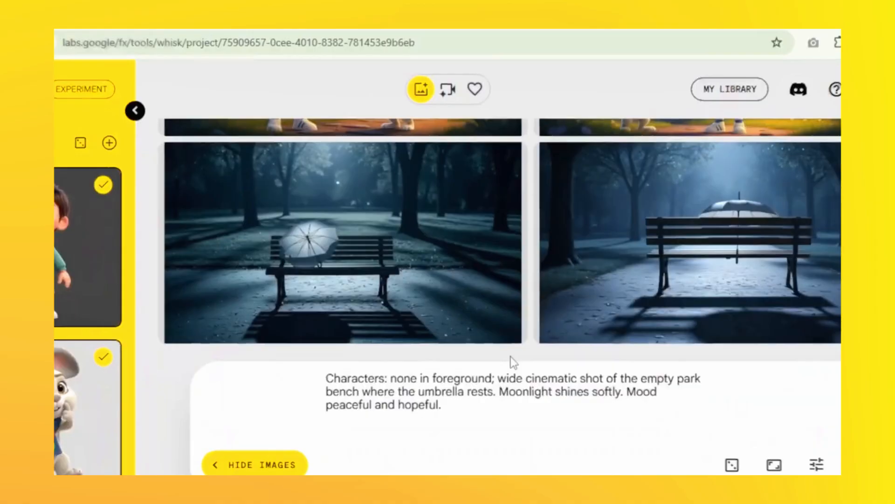
Switch to Google Whisk and look over the generated character and scene images in the project.
scroll(512, 350, up, 10)
scroll(518, 339, down, 3)
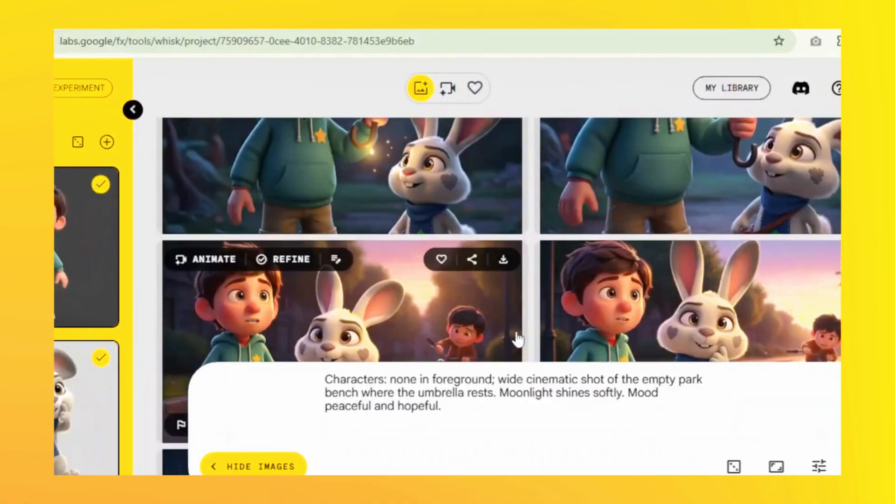
scroll(518, 340, up, 15)
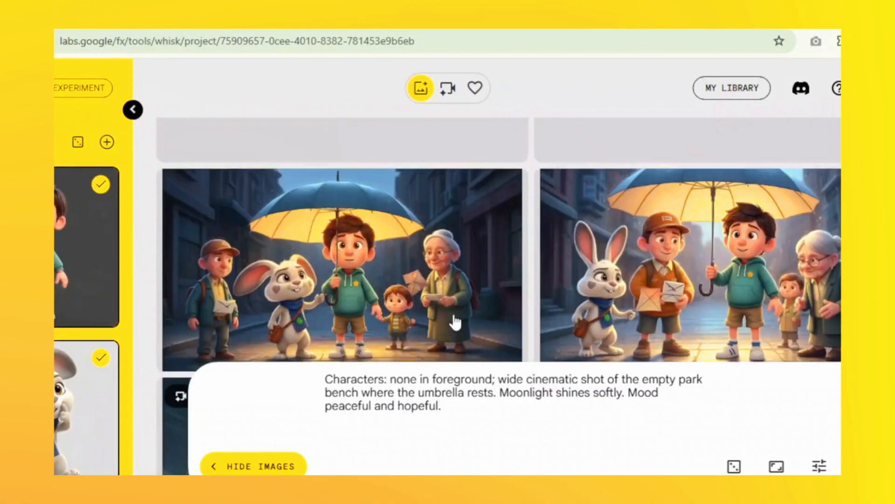
scroll(454, 322, up, 15)
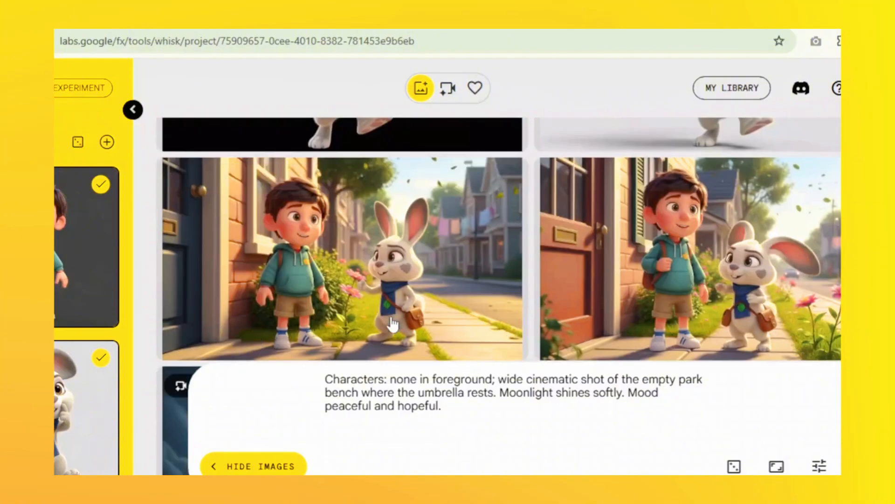
scroll(397, 322, up, 12)
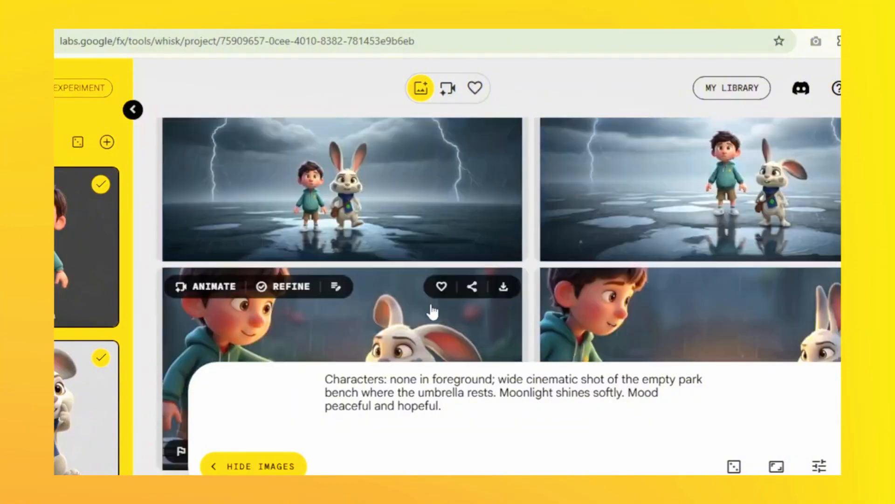
scroll(432, 311, up, 10)
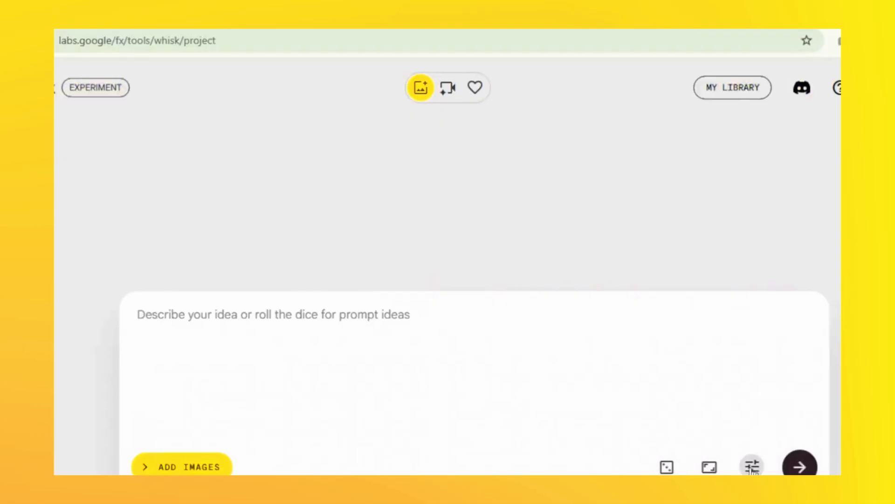
Check the Precise Reference option in the generation settings of a new Whisk project.
click(752, 468)
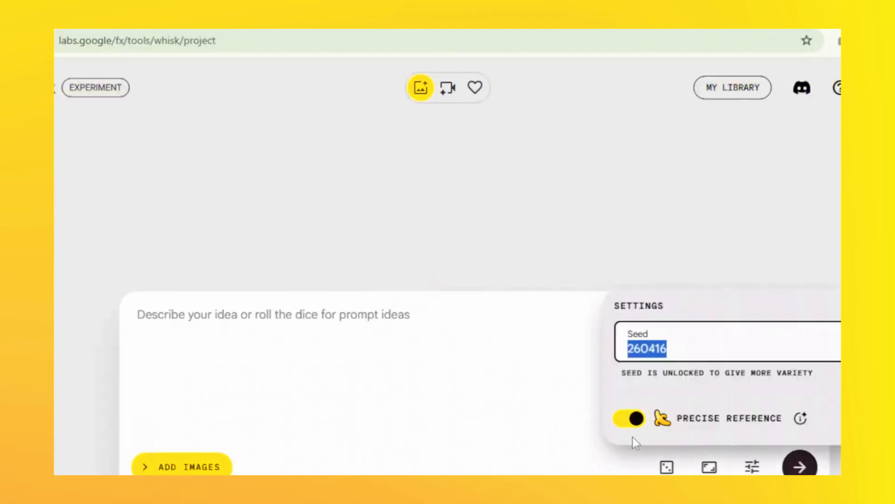
key(Escape)
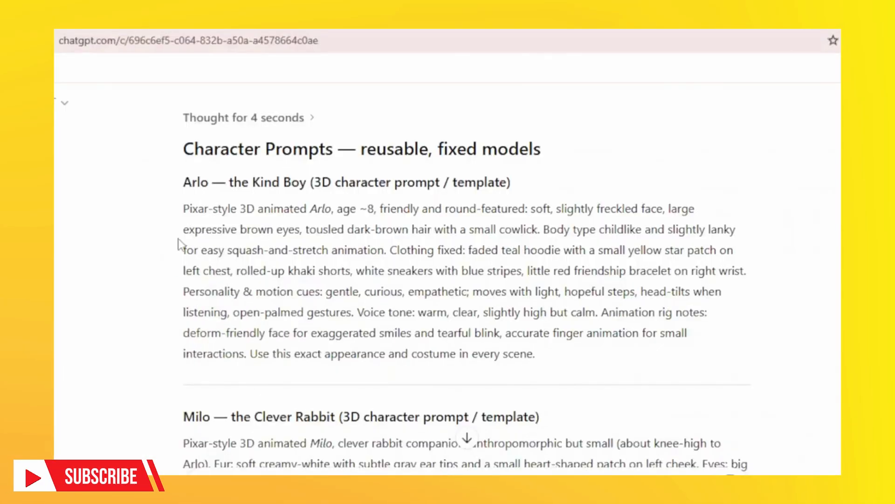
Copy Arlo's full character prompt from ChatGPT, generate images from it in Whisk, and view the dark-background result enlarged.
drag(535, 355, 183, 207)
right_click(245, 240)
click(283, 258)
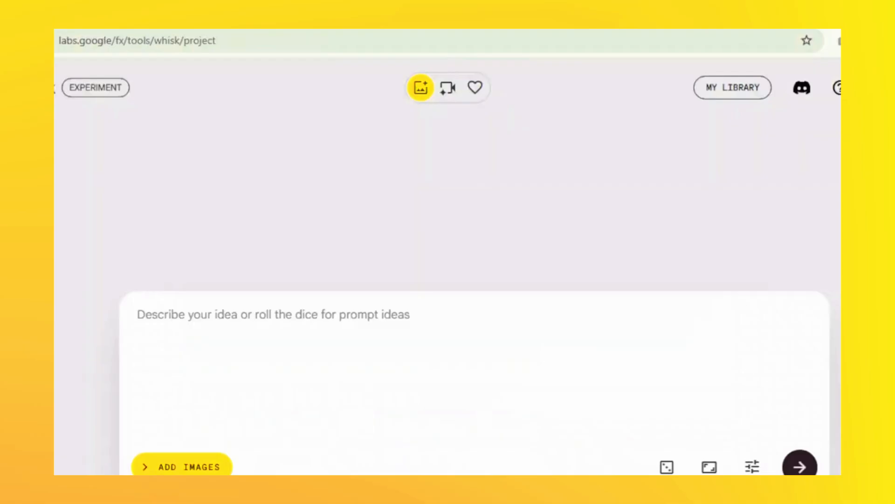
right_click(161, 321)
click(188, 366)
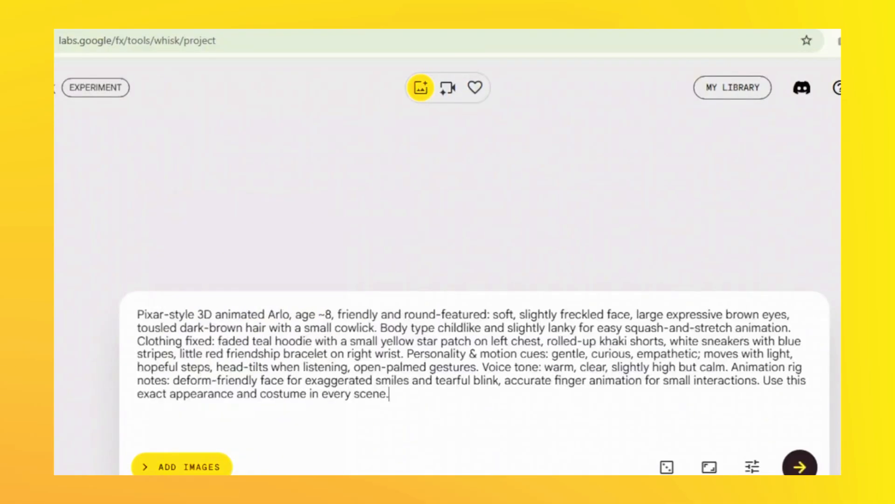
click(800, 467)
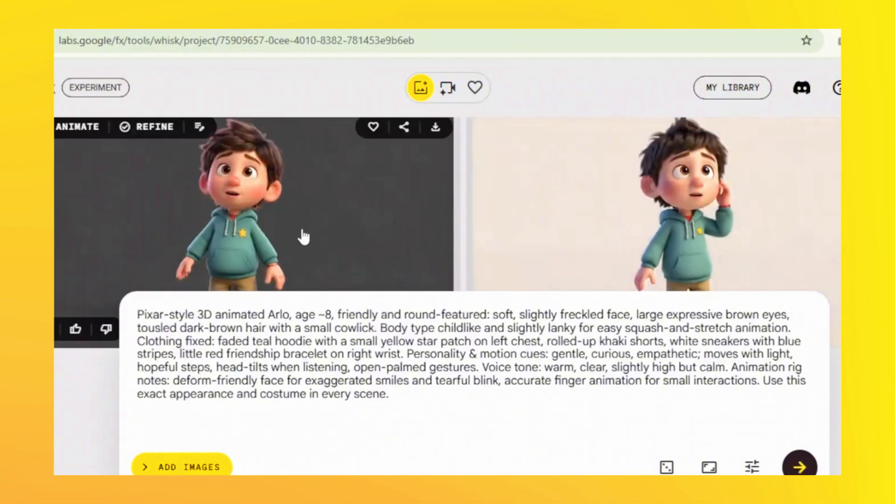
click(302, 229)
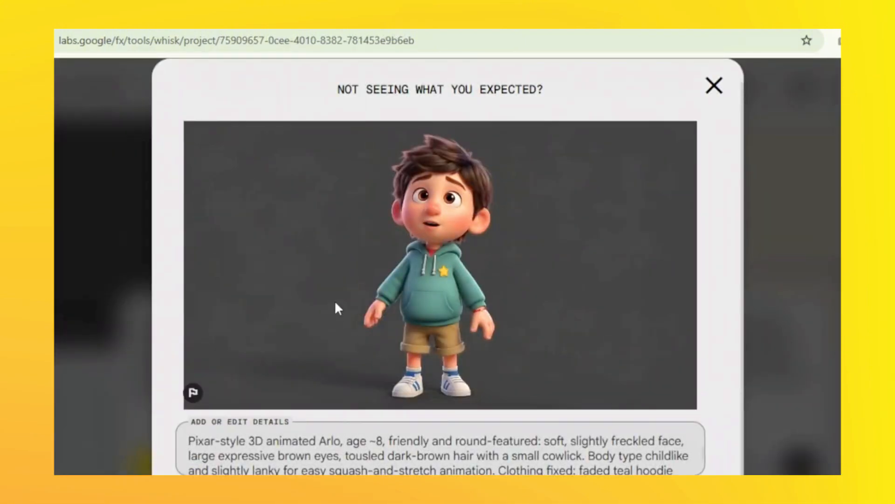
click(712, 96)
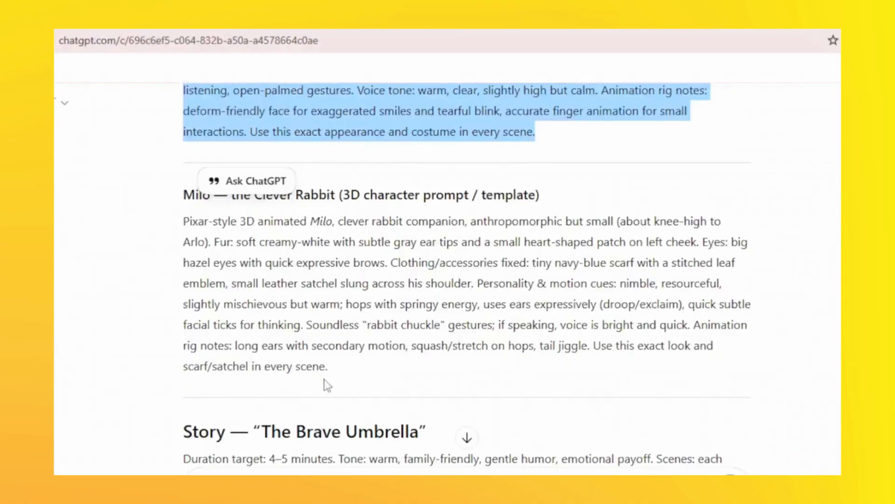
Copy Milo's full character prompt from ChatGPT, replace the Whisk prompt with it, and generate the rabbit images.
drag(345, 380, 167, 229)
right_click(232, 248)
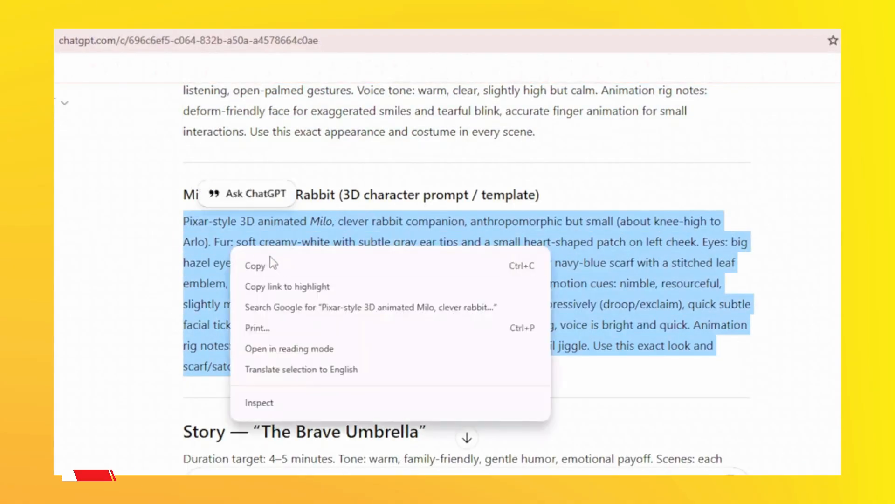
click(270, 259)
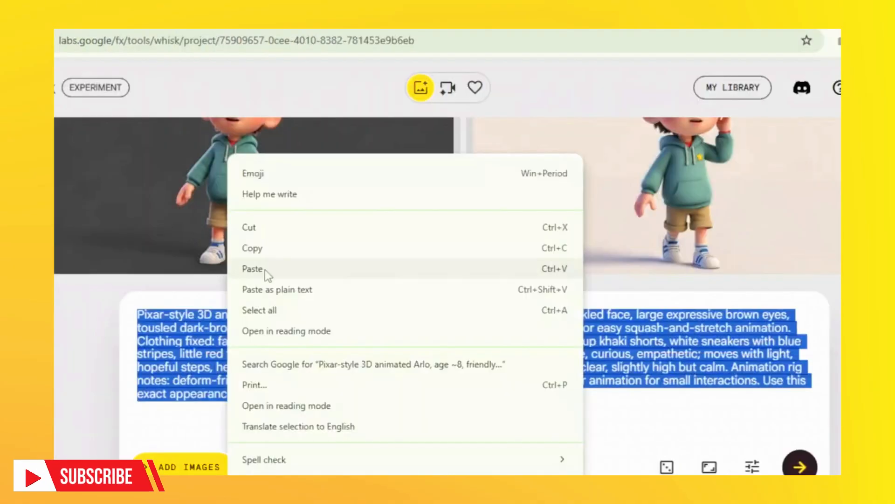
click(265, 272)
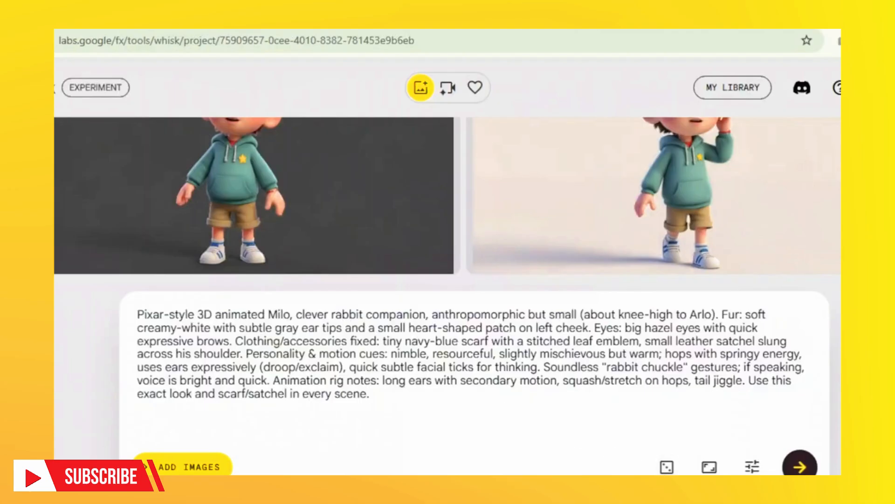
click(803, 471)
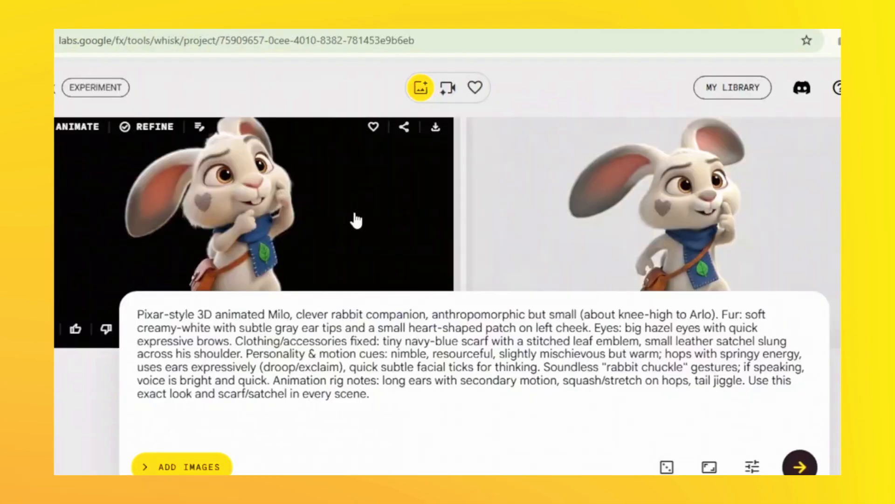
Inspect the generated Milo images and view the light-background version enlarged.
scroll(355, 220, down, 2)
scroll(603, 216, up, 2)
click(655, 204)
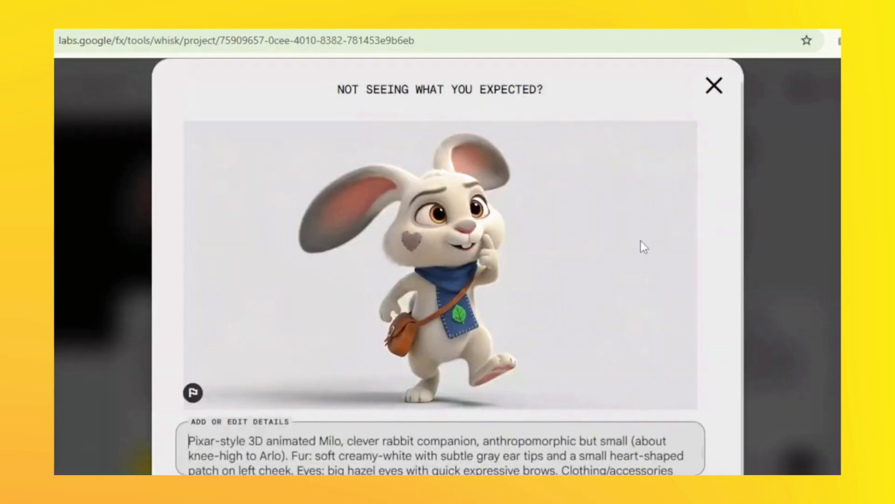
click(714, 86)
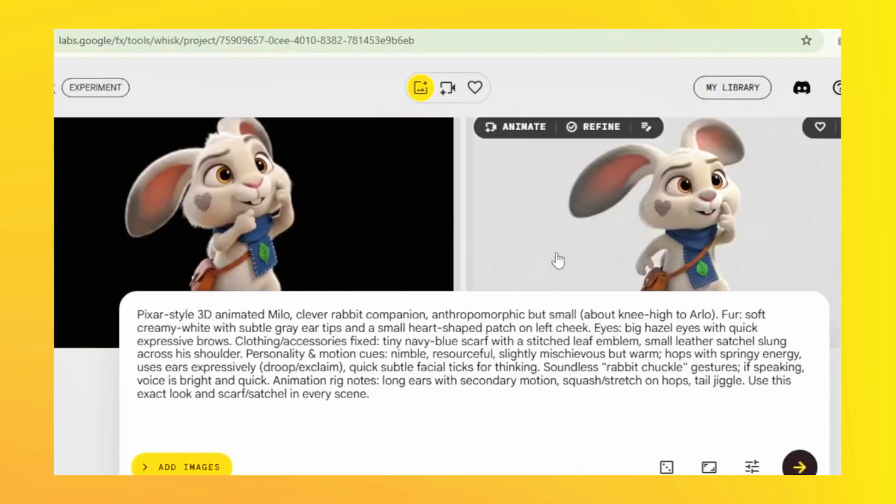
Show the reference image slots and add the dark-background Arlo image as the first character reference.
scroll(555, 259, down, 2)
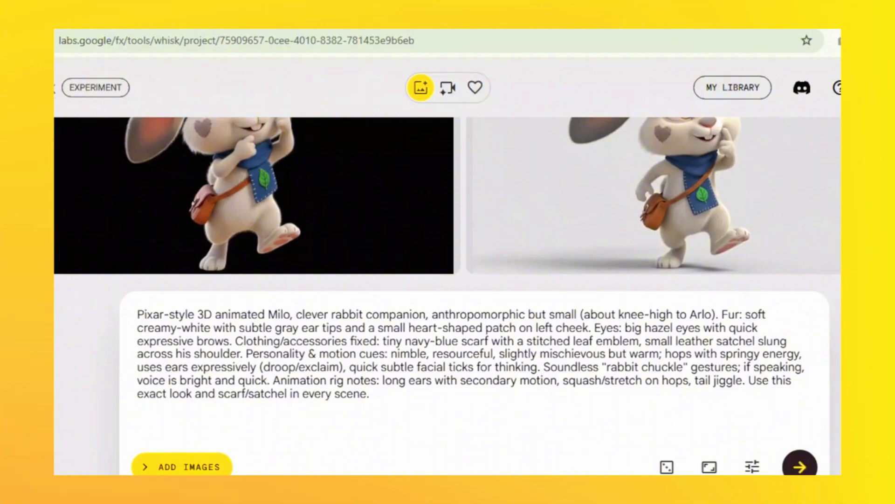
click(182, 467)
scroll(431, 281, up, 3)
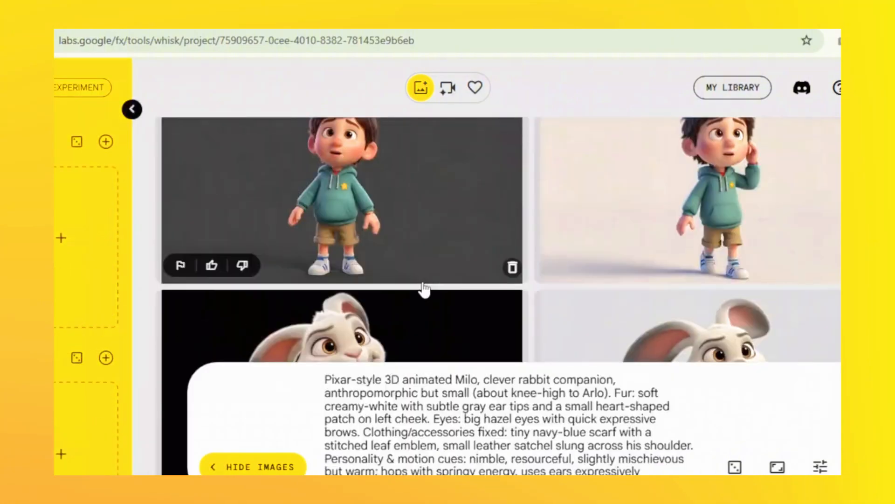
scroll(425, 289, up, 1)
drag(349, 236, 84, 252)
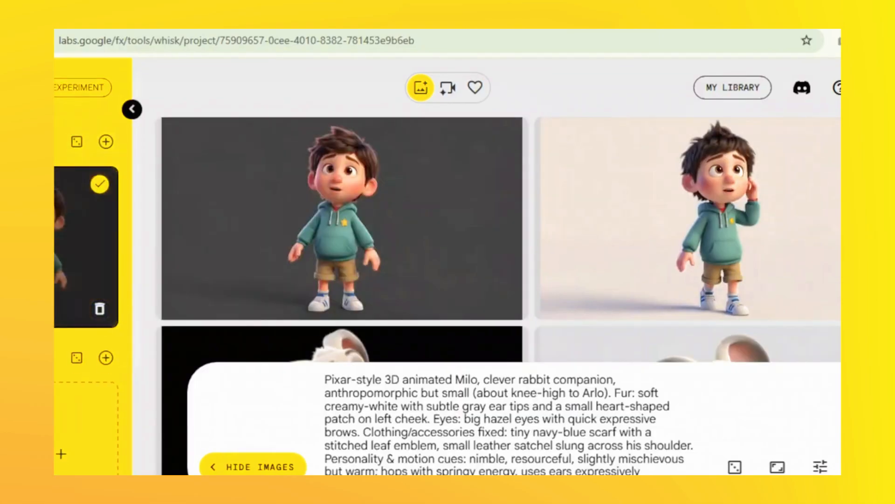
Add a second slot beneath the Arlo reference and place the light-background Milo image in it.
click(106, 141)
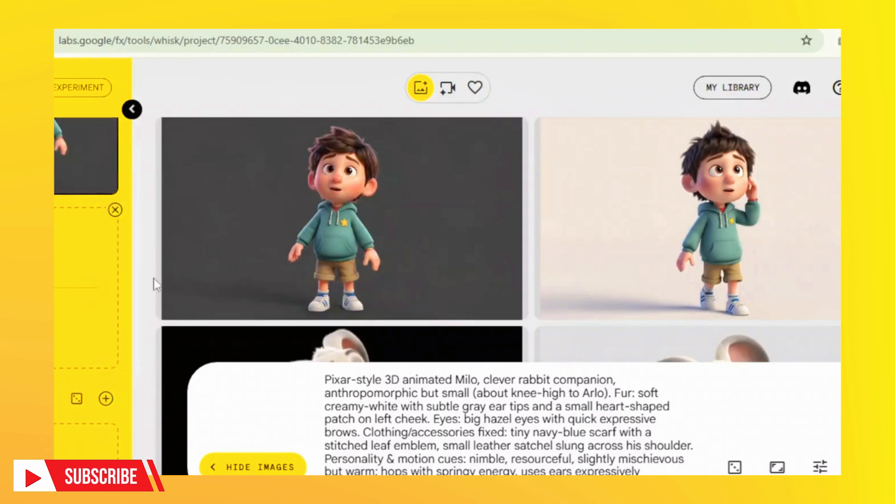
scroll(369, 286, down, 2)
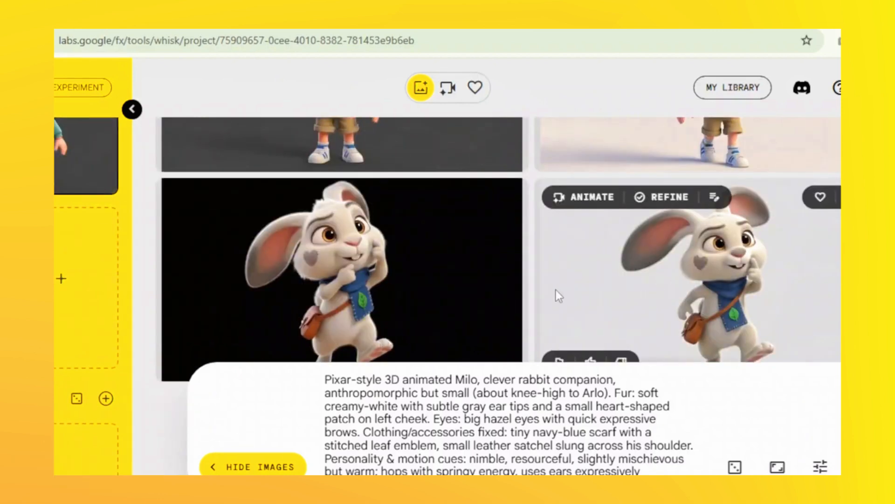
drag(556, 290, 71, 284)
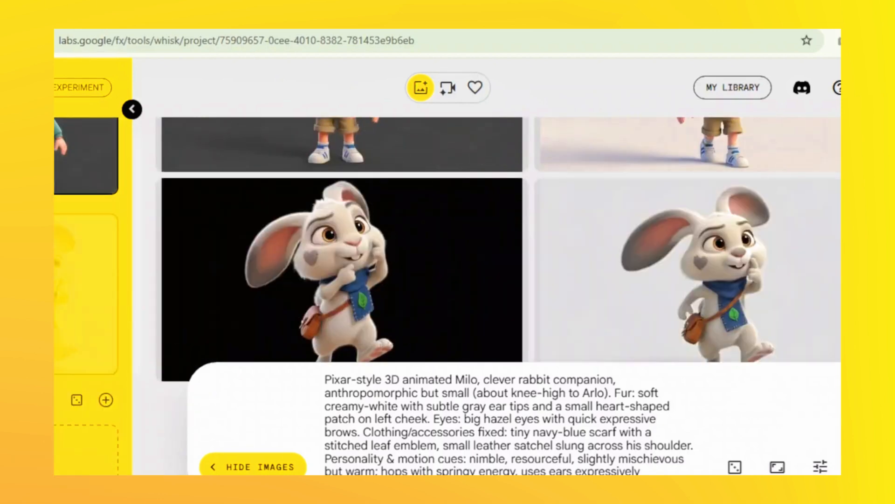
mouse_move(354, 294)
scroll(446, 321, down, 1)
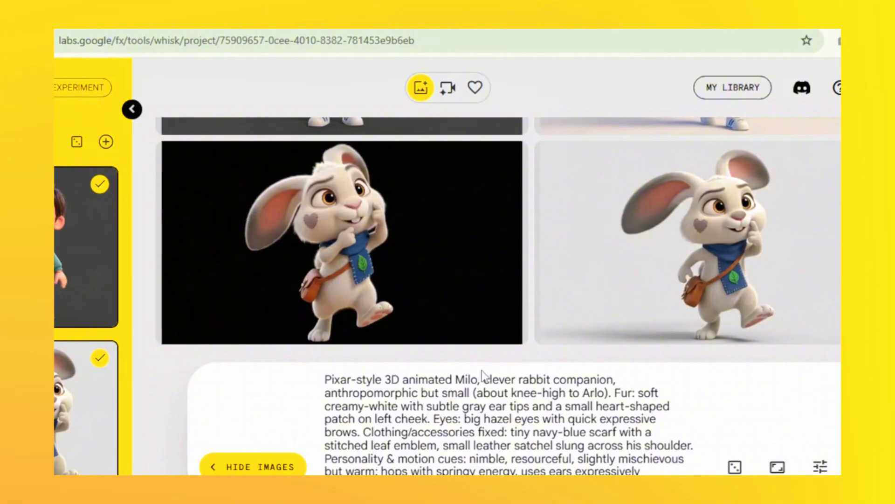
mouse_move(399, 226)
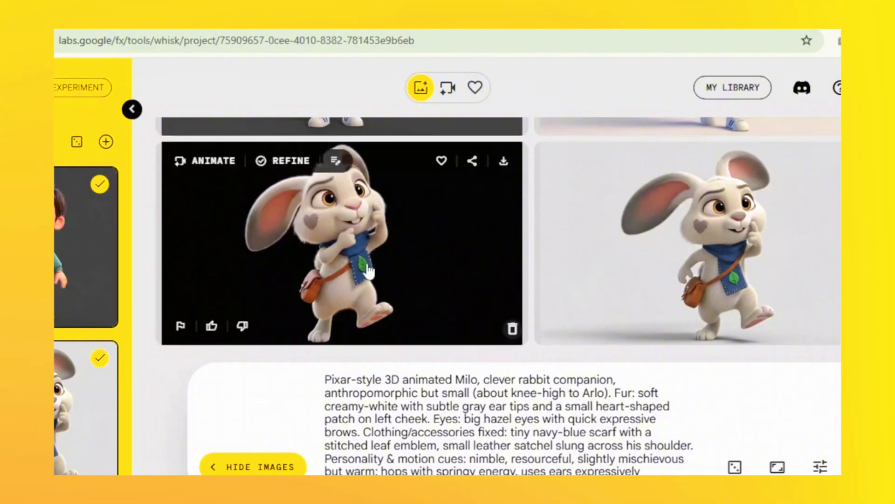
scroll(369, 271, up, 4)
scroll(376, 268, down, 4)
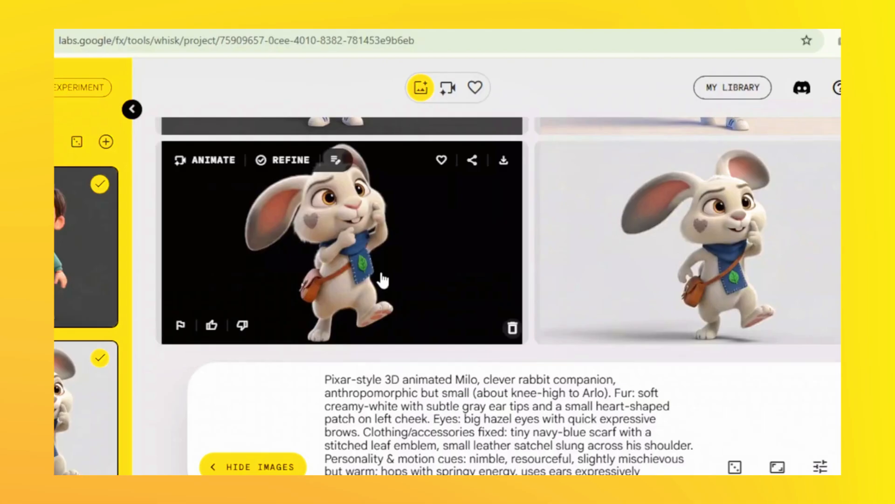
Copy the Scene 1 text-to-image prompt from ChatGPT and replace the Whisk prompt with it.
scroll(383, 279, up, 1)
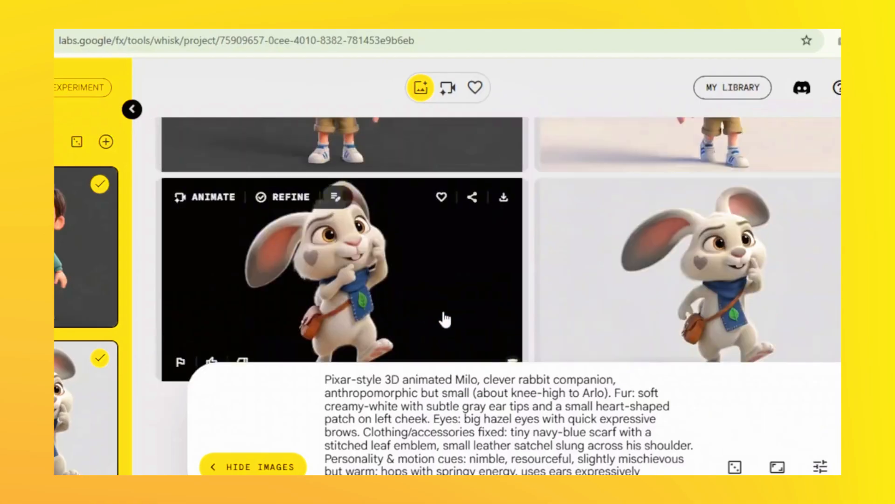
scroll(446, 317, down, 1)
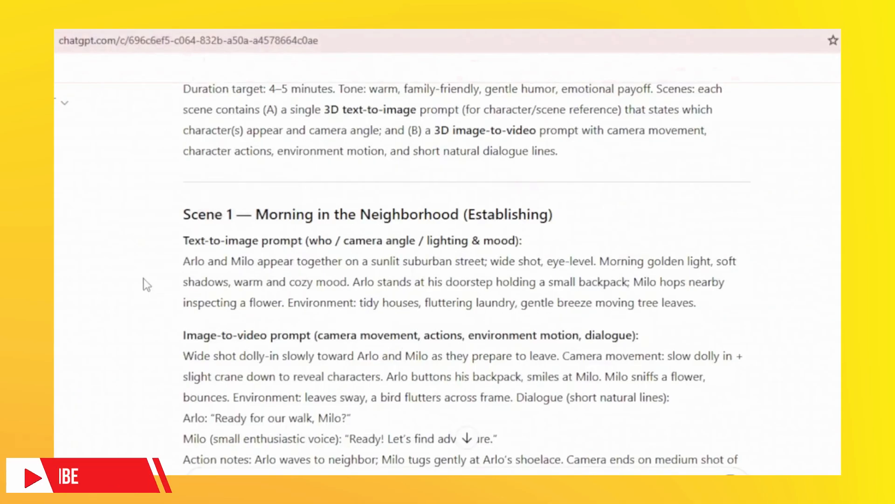
drag(696, 303, 183, 261)
key(ctrl+c)
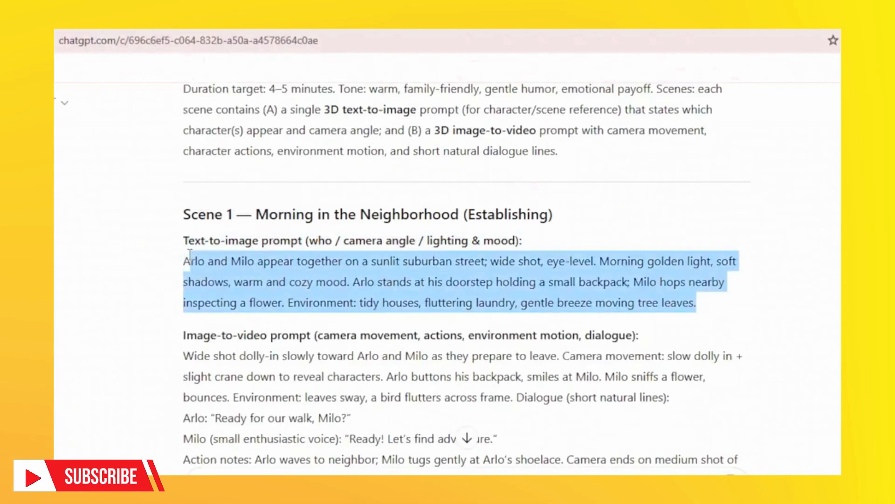
right_click(354, 287)
click(376, 300)
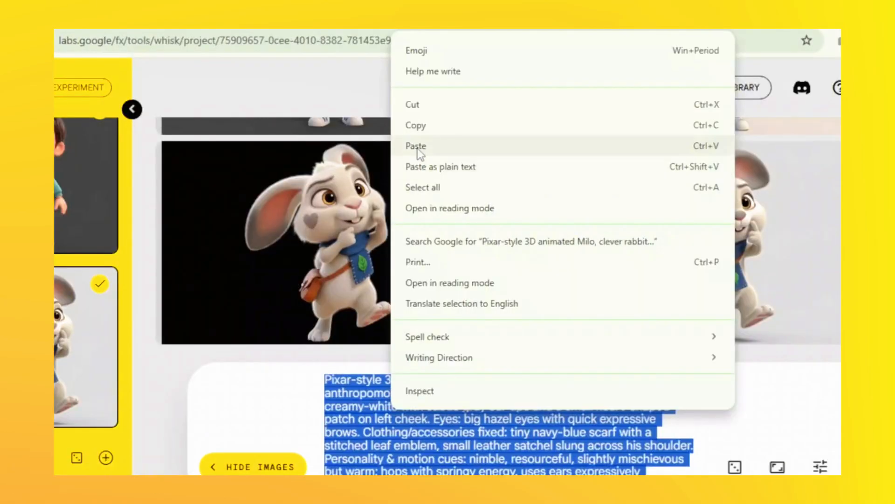
click(416, 146)
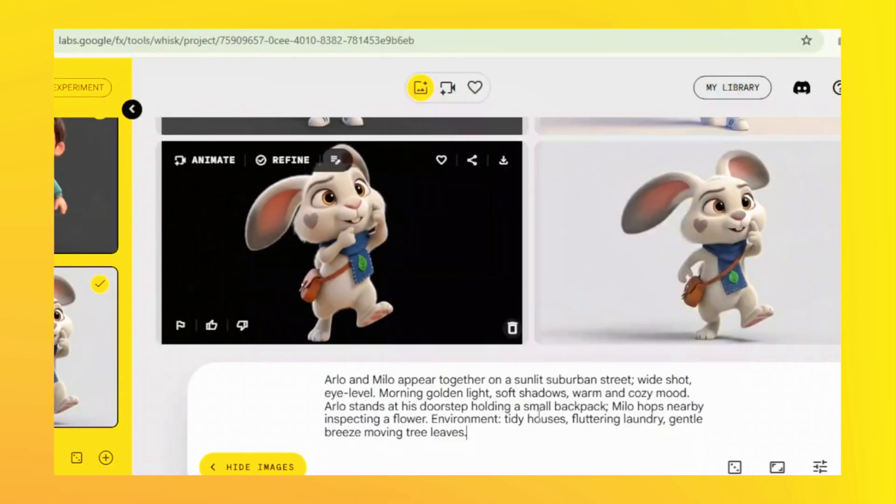
Generate the Scene 1 street images in landscape aspect ratio and view one of them enlarged.
click(776, 468)
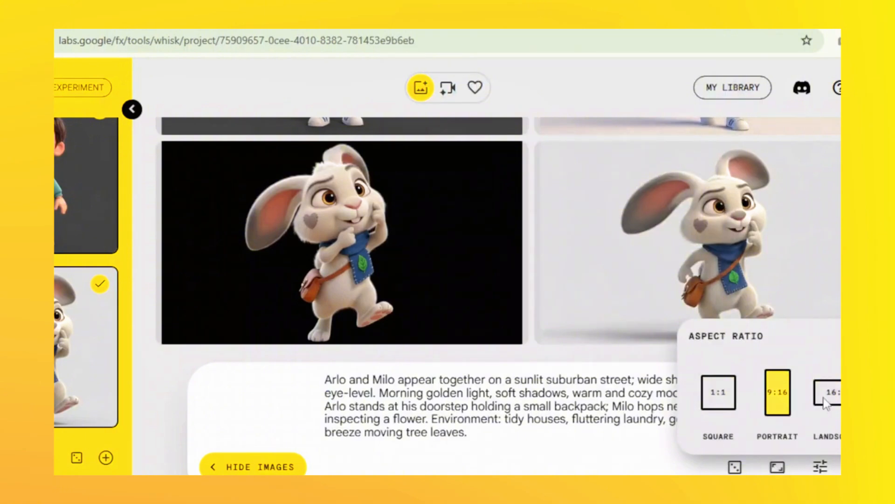
click(820, 466)
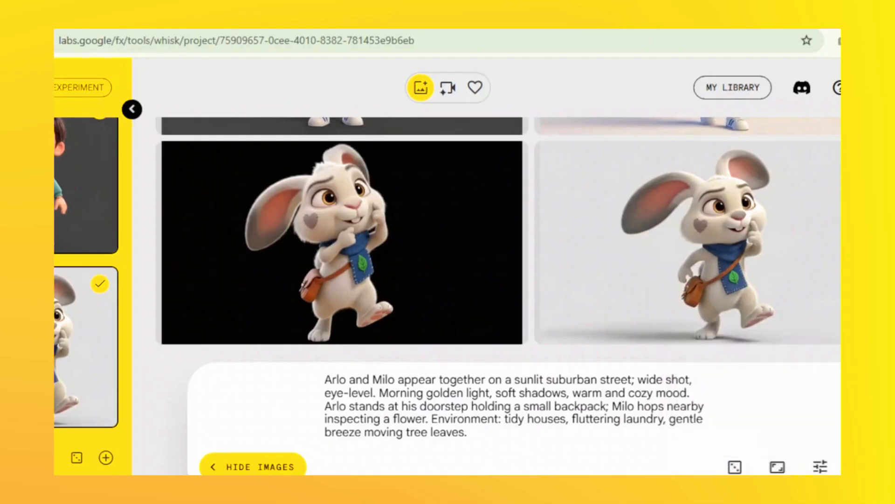
key(Return)
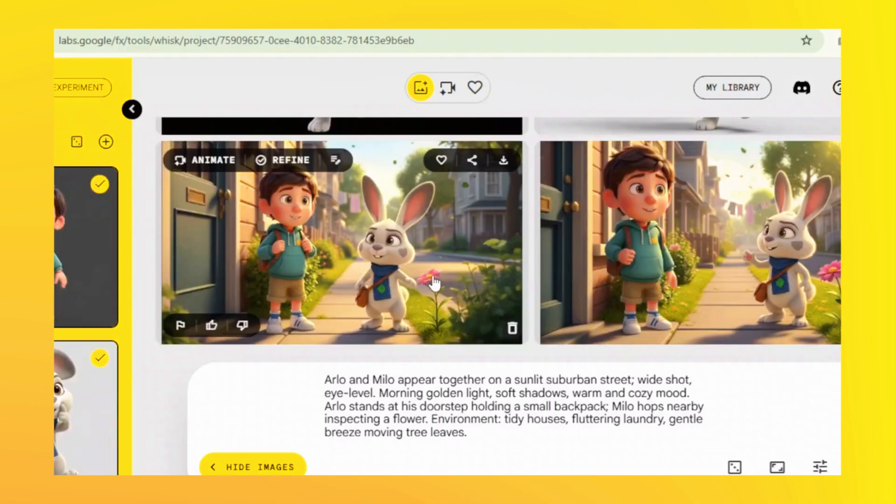
click(388, 261)
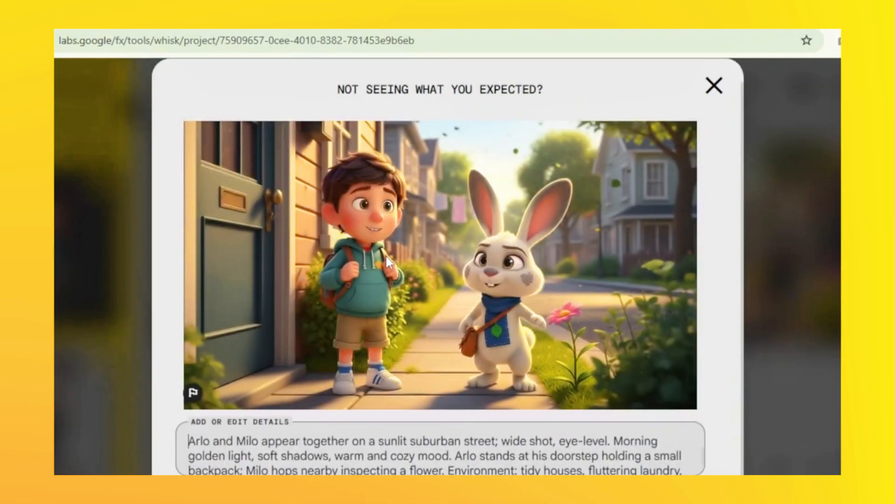
click(714, 86)
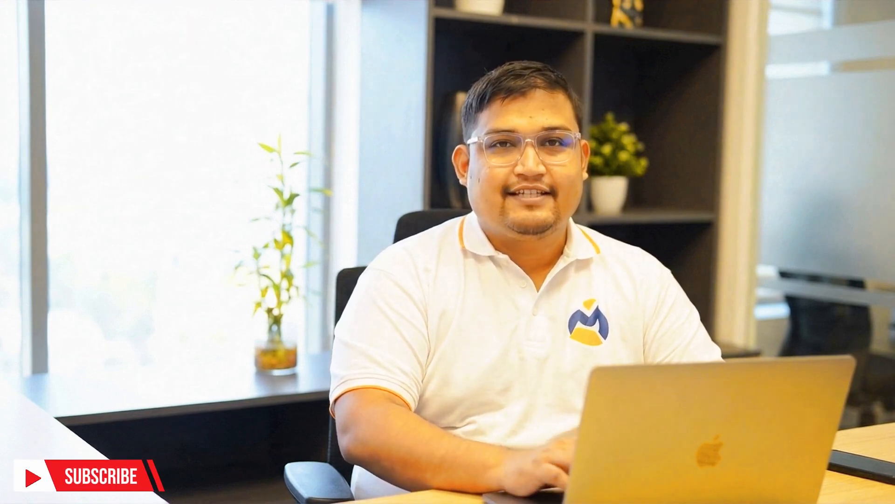
Replace the Whisk prompt with ChatGPT's Scene 2 text-to-image prompt, generate the dark-cloud images, and compare them with Scene 1.
drag(354, 336, 156, 296)
key(ctrl+c)
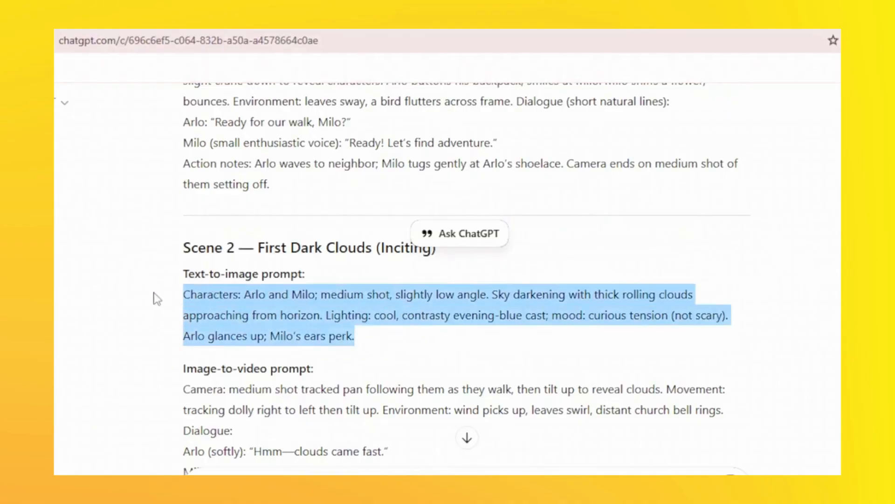
right_click(250, 287)
click(260, 304)
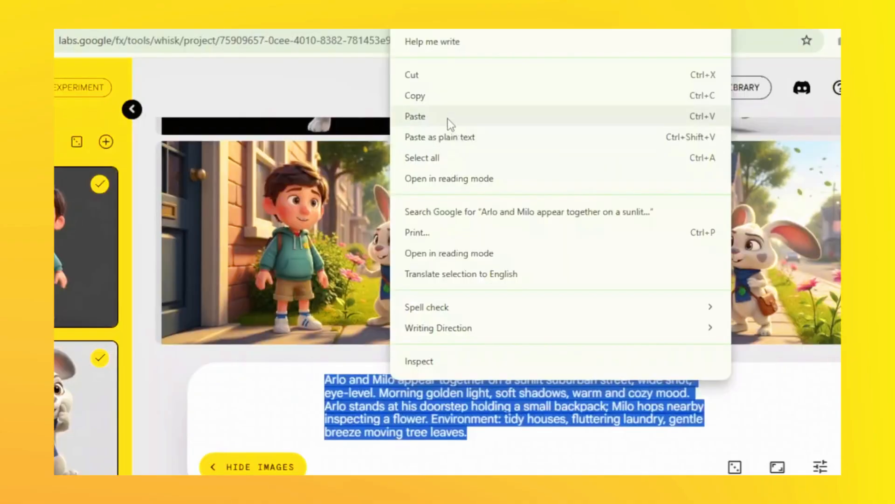
click(447, 118)
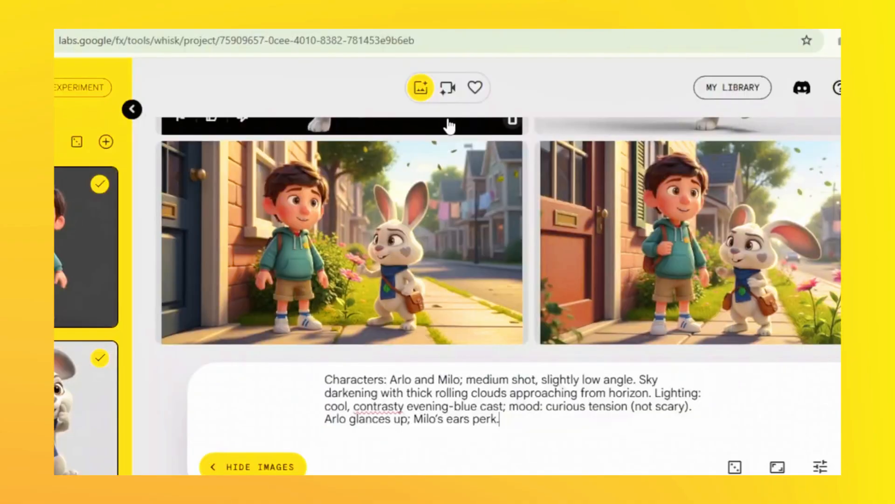
key(Return)
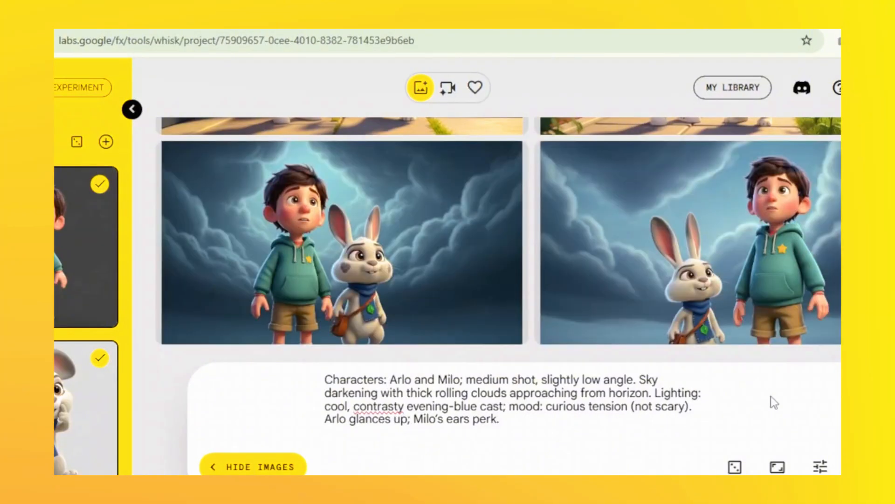
scroll(334, 279, up, 5)
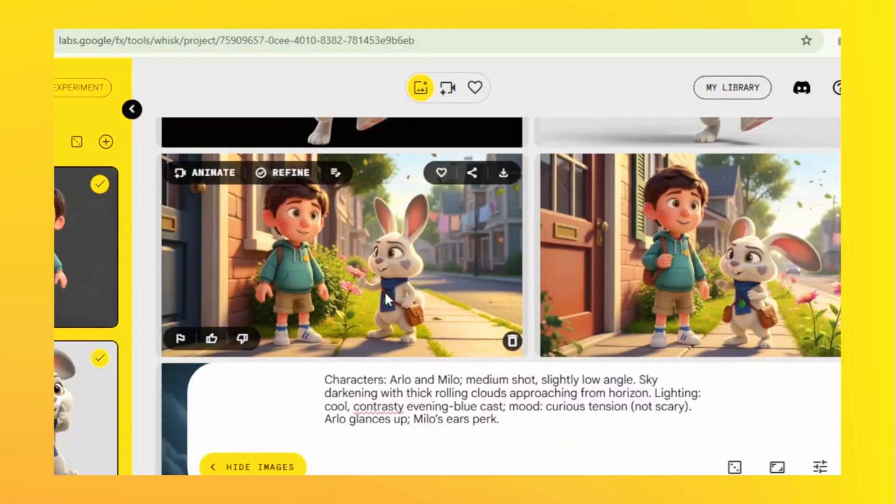
scroll(385, 296, down, 5)
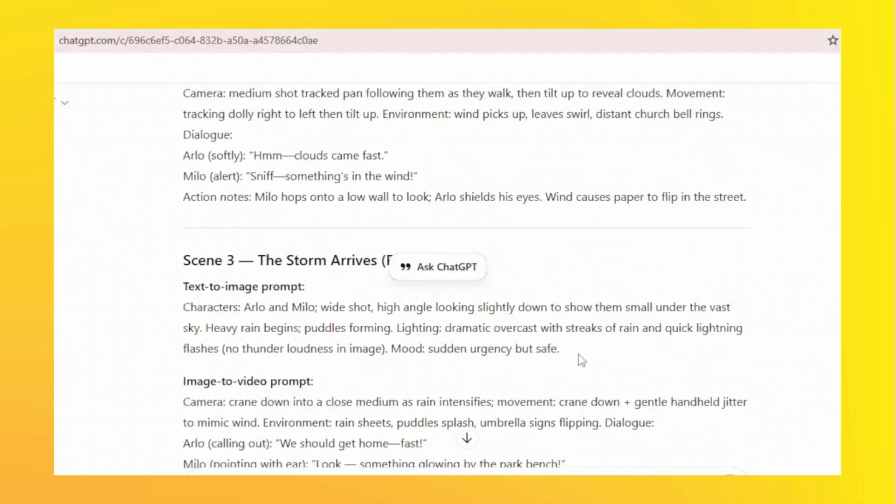
Replace the Whisk prompt with ChatGPT's Scene 3 text-to-image prompt and generate the storm images.
drag(578, 354, 183, 303)
right_click(211, 317)
click(261, 340)
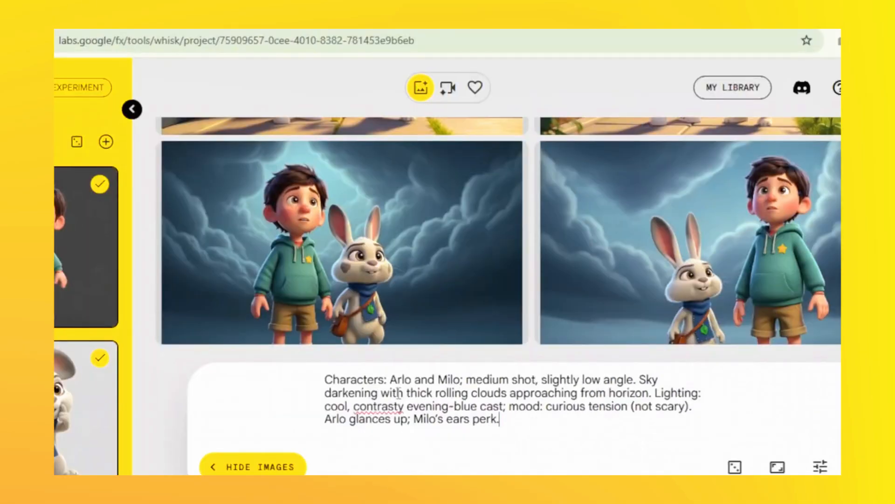
key(ctrl+a)
right_click(380, 400)
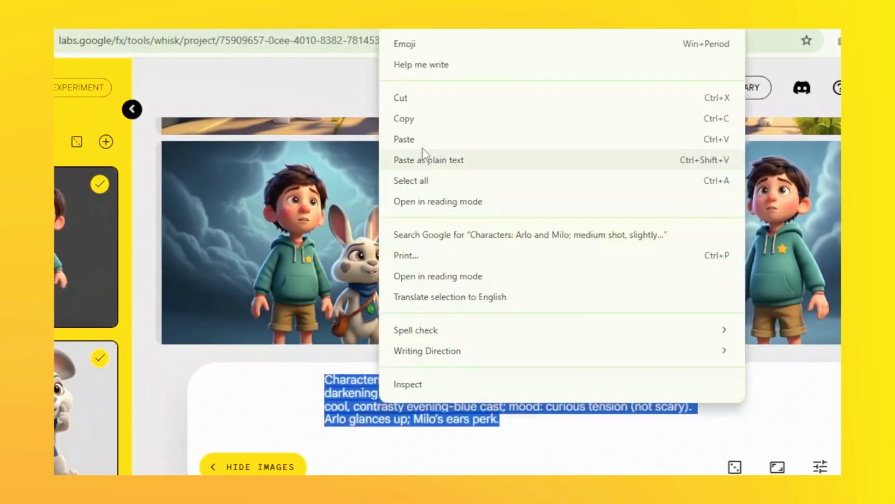
click(411, 138)
key(Return)
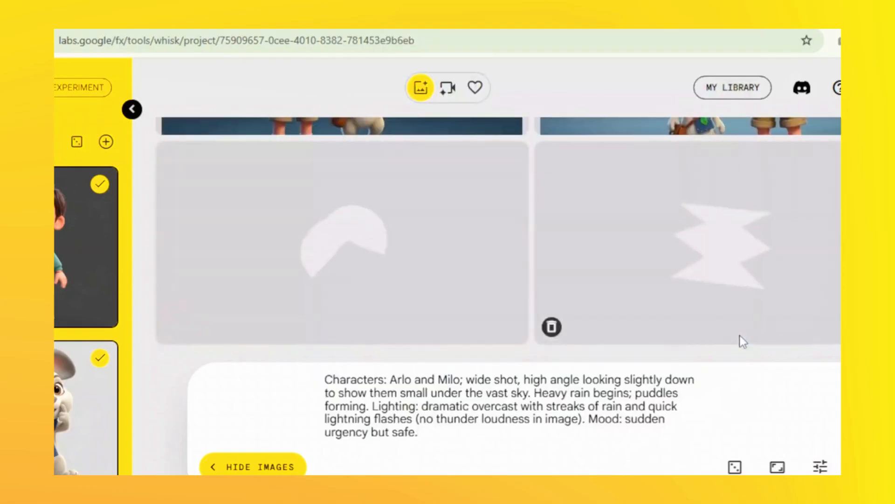
click(716, 264)
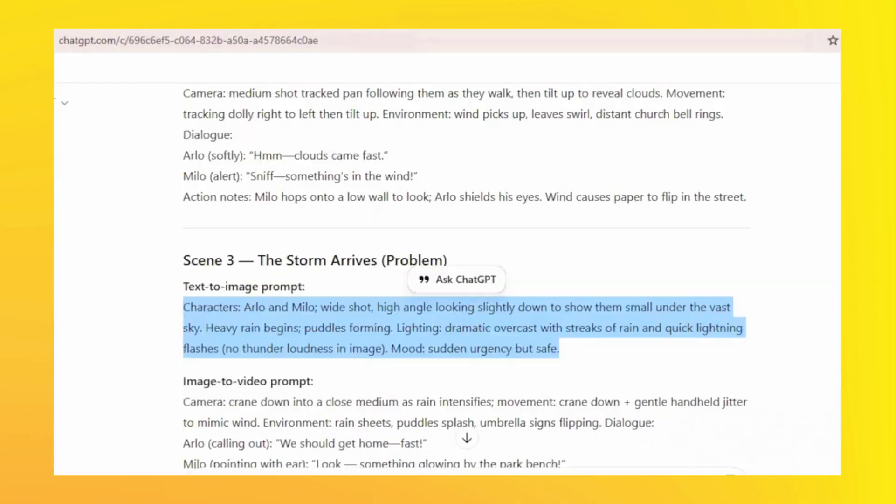
Copy the Scene 4 umbrella discovery text-to-image prompt from ChatGPT, replace the Whisk prompt with it, and generate the images.
scroll(321, 366, down, 7)
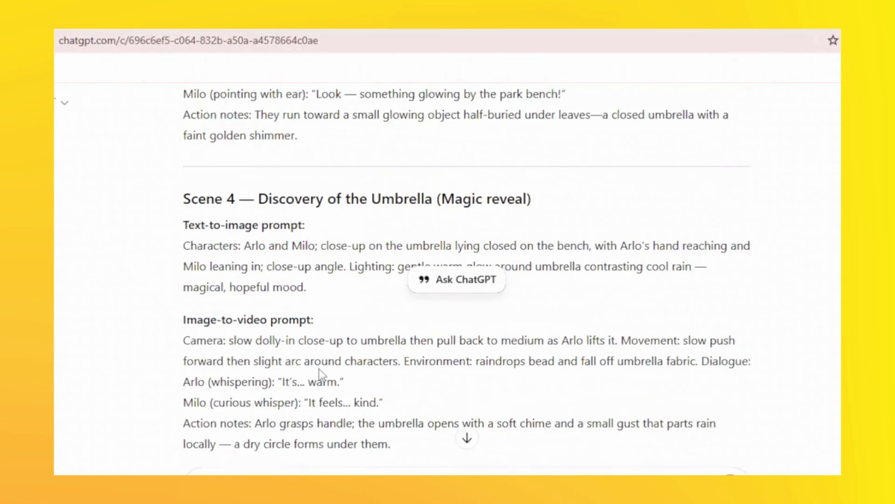
drag(308, 286, 182, 245)
right_click(234, 263)
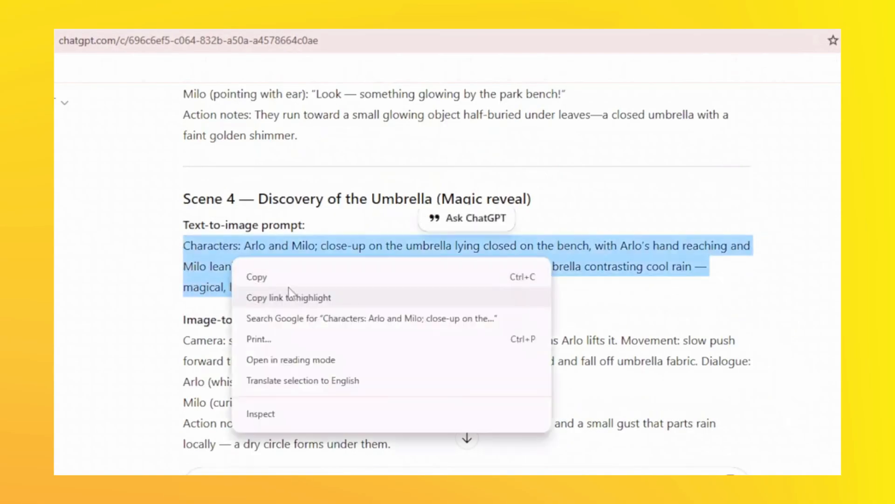
click(261, 276)
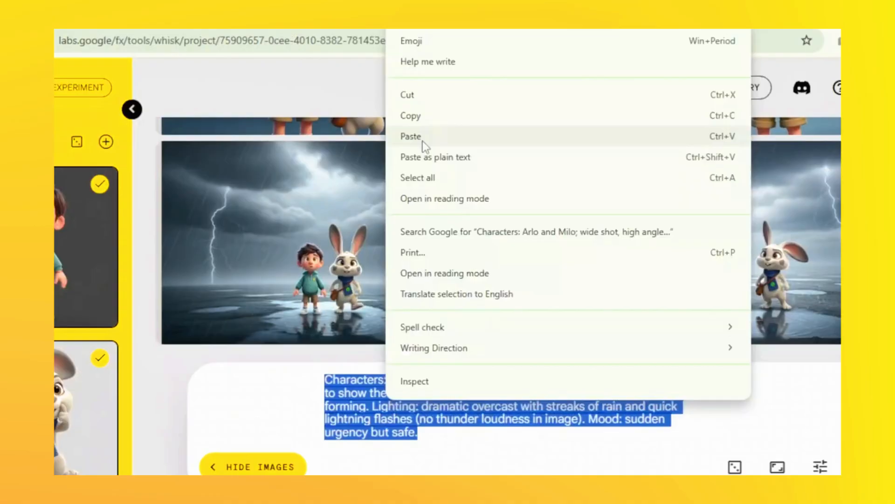
click(422, 136)
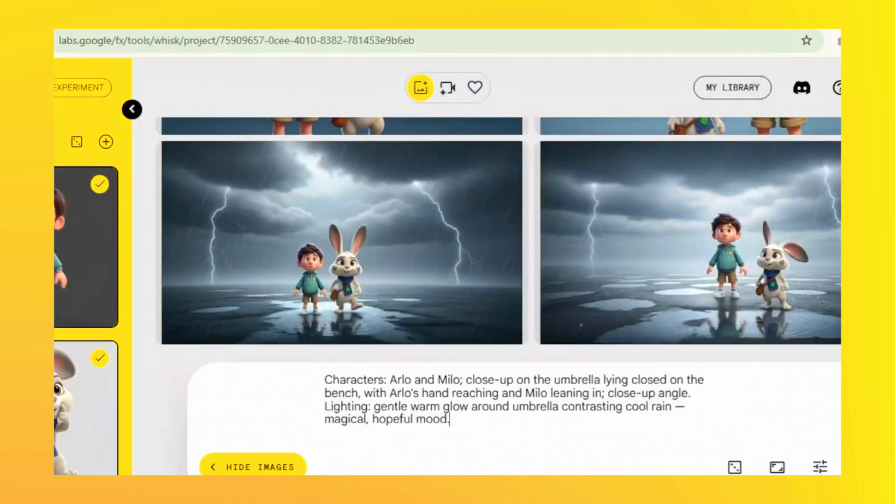
key(Return)
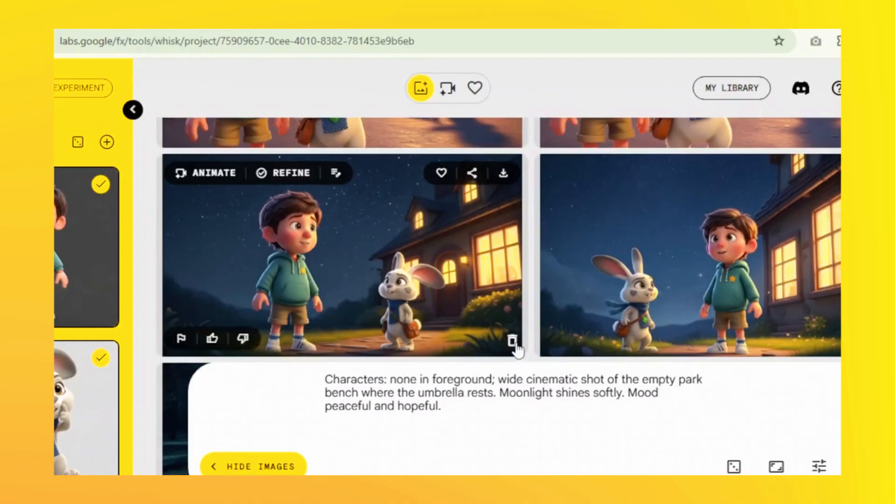
Look through all generated scene images in Whisk, from the night scenes back to the Milo images.
scroll(460, 321, up, 15)
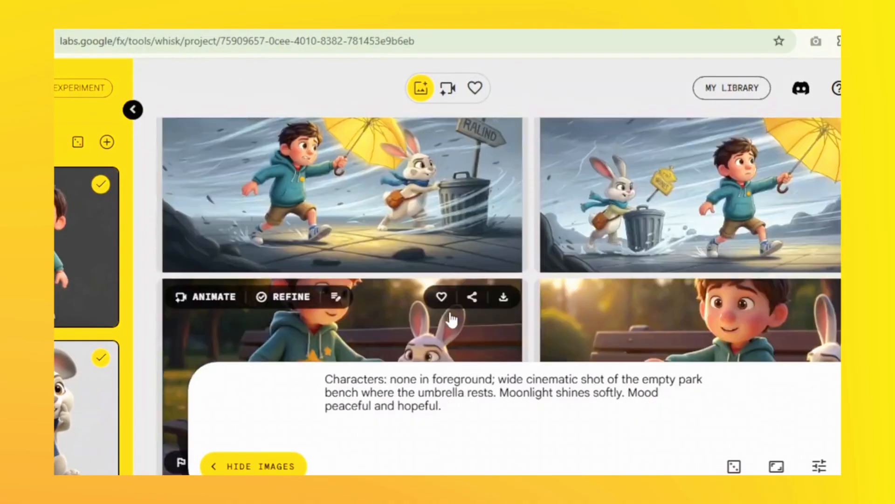
scroll(453, 320, up, 15)
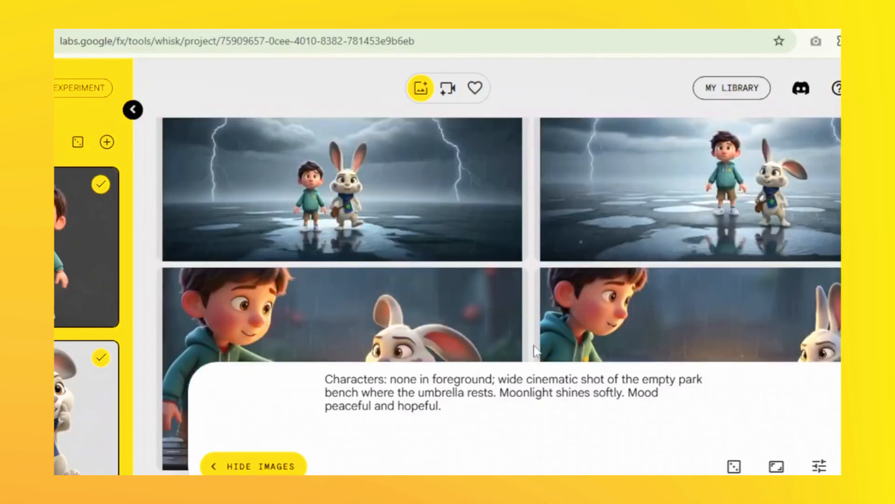
scroll(440, 325, up, 5)
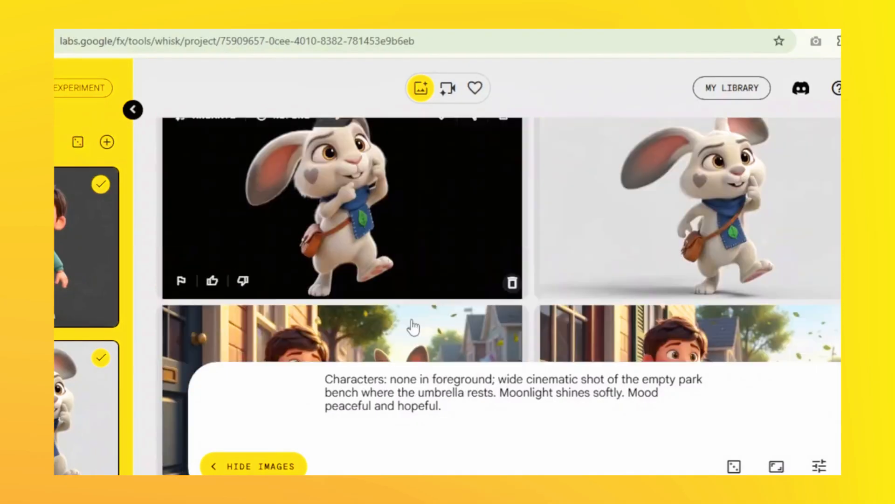
scroll(422, 328, down, 6)
scroll(423, 328, down, 6)
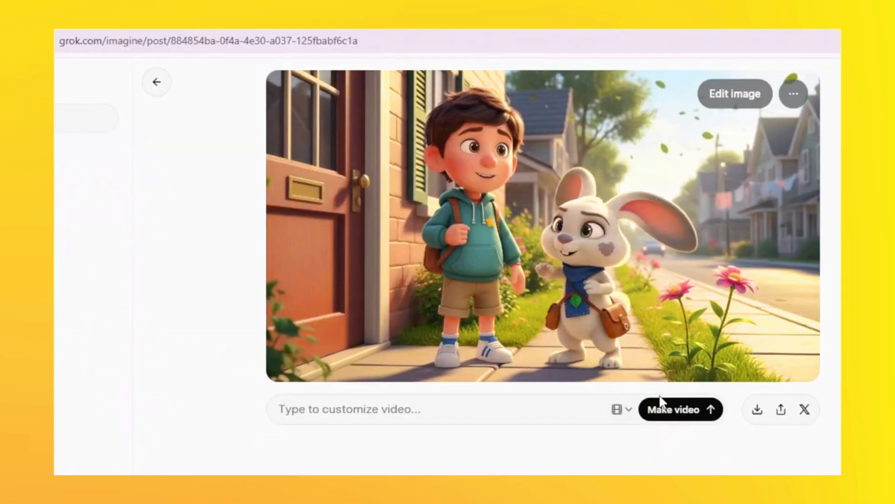
Start making a video from the Scene 1 image in Grok Imagine.
click(659, 408)
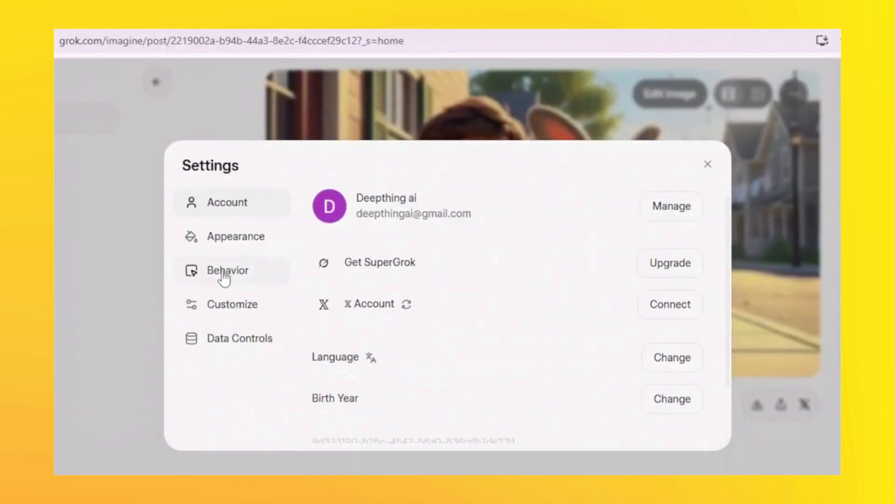
Check the automatic video generation option in Grok's Behavior settings and close the settings.
click(224, 275)
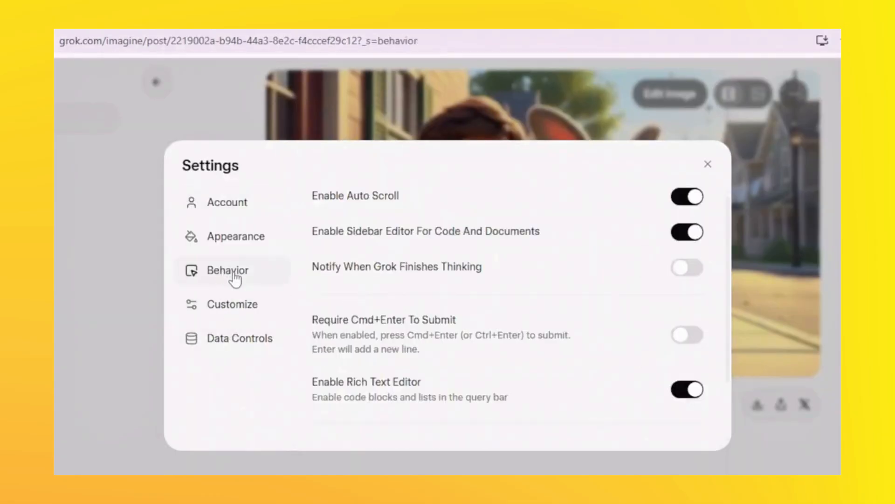
scroll(686, 405, down, 2)
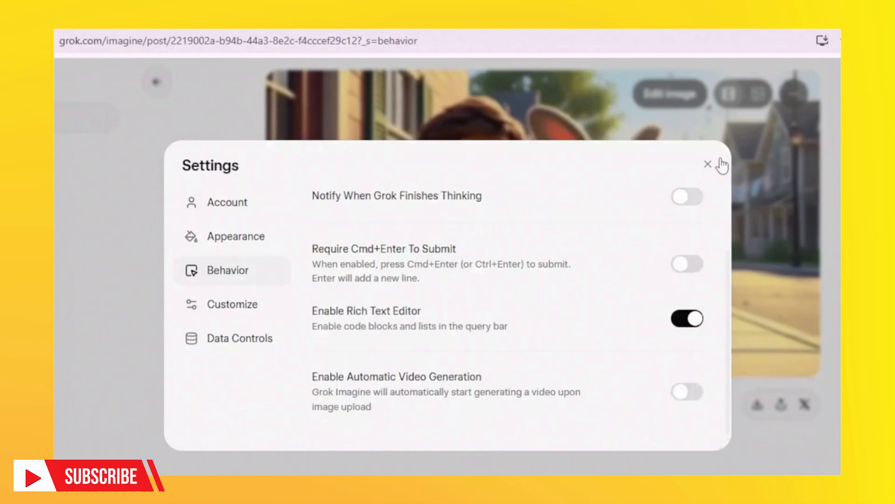
click(708, 164)
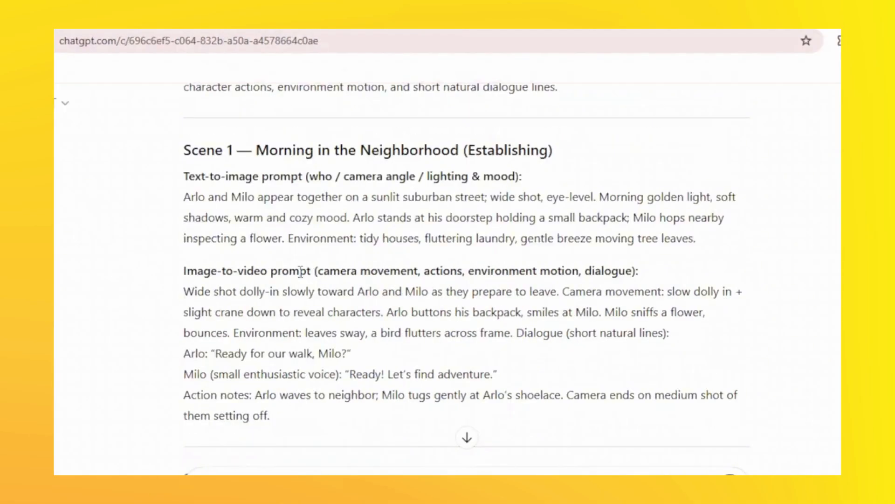
Copy the Scene 1 image-to-video prompt from ChatGPT, paste it under the Scene 1 image in Grok Imagine, and generate the video.
drag(265, 410, 148, 289)
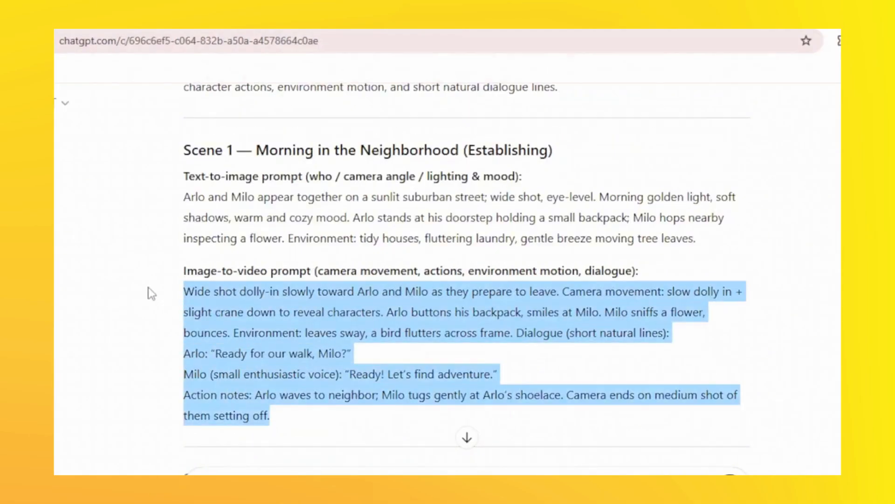
right_click(257, 315)
click(306, 337)
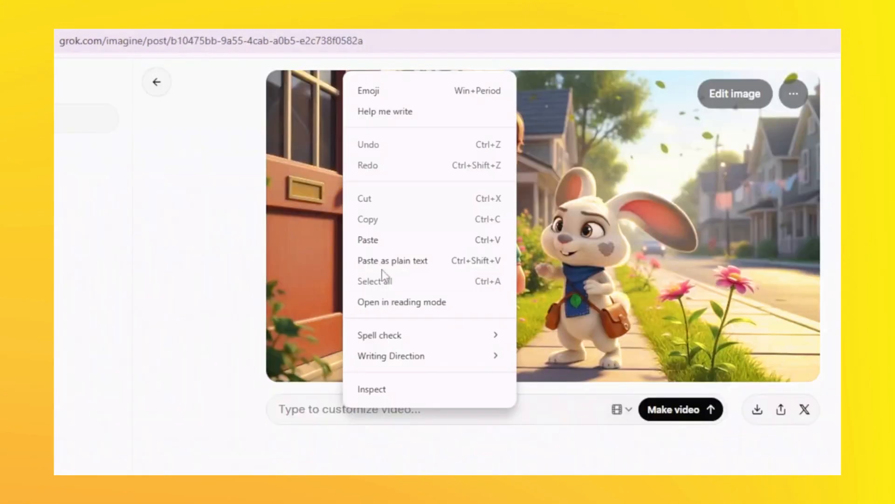
click(394, 261)
click(708, 443)
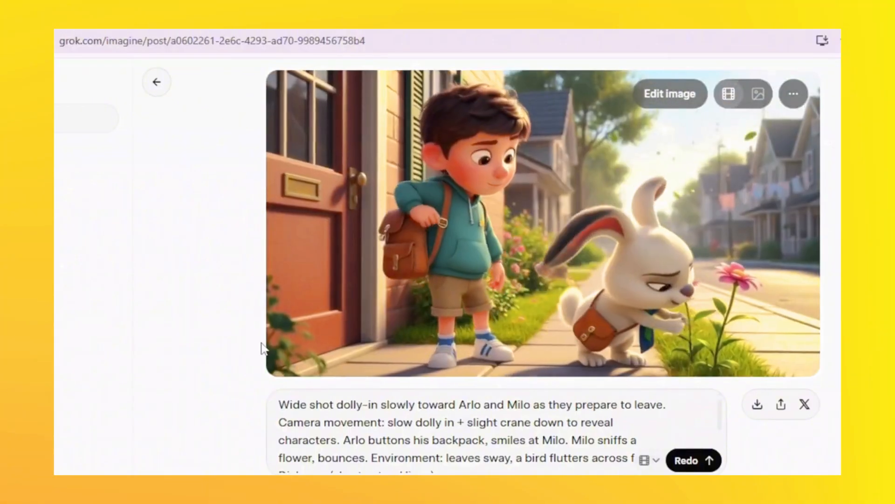
Copy the Scene 2 dark clouds image-to-video prompt from ChatGPT, paste it under the Scene 2 image in Grok, generate the video, and view it.
mouse_move(301, 336)
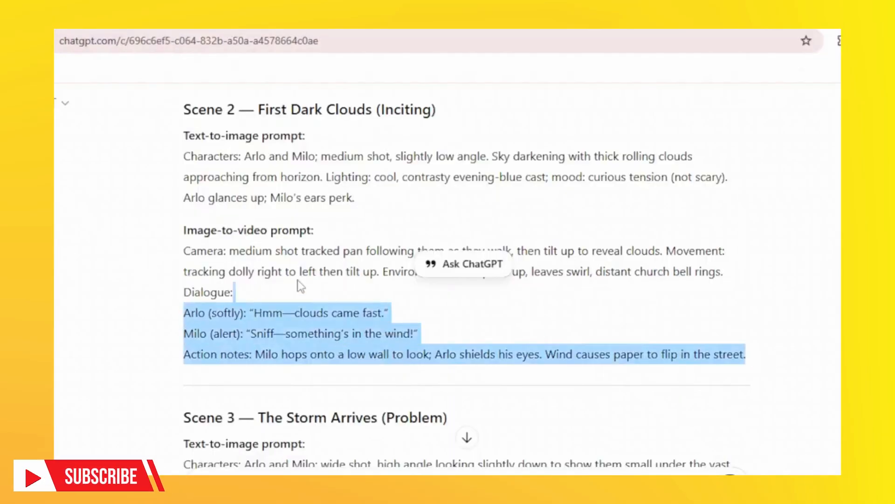
right_click(203, 256)
click(247, 270)
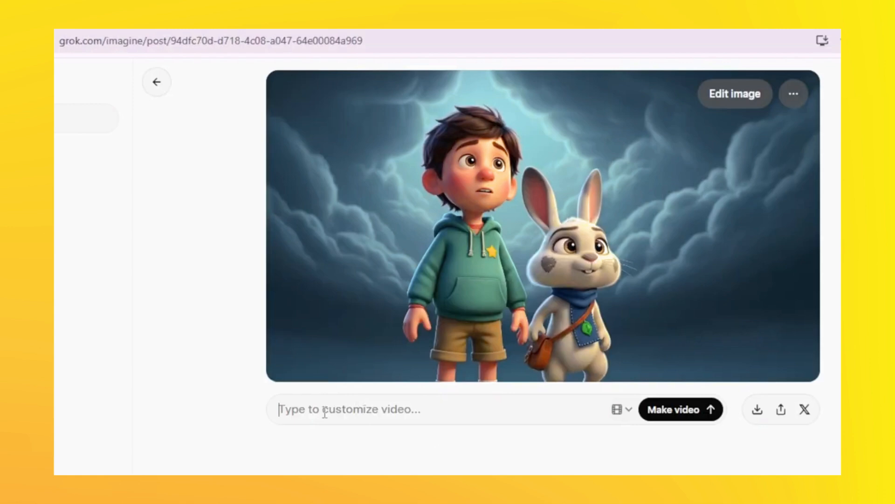
right_click(325, 412)
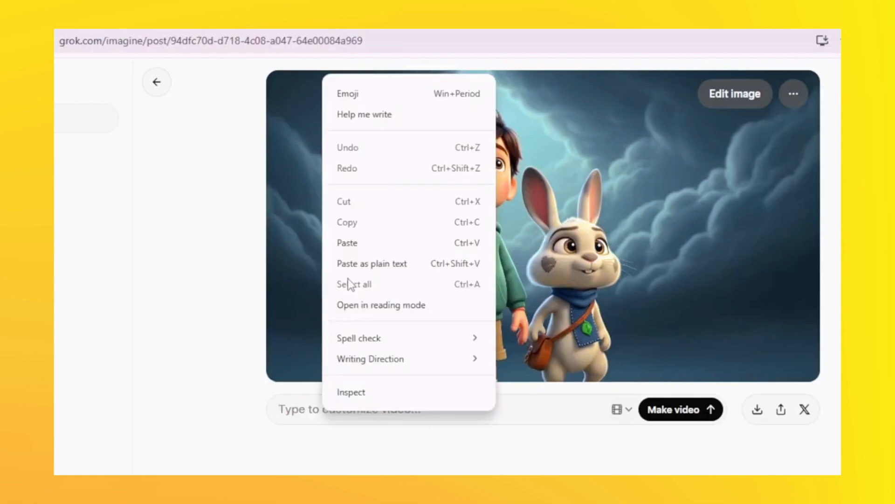
click(371, 250)
click(710, 444)
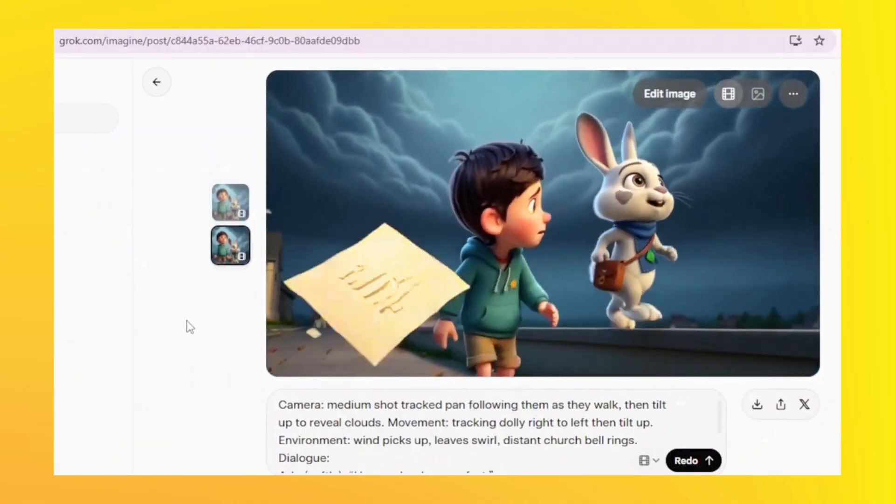
click(224, 259)
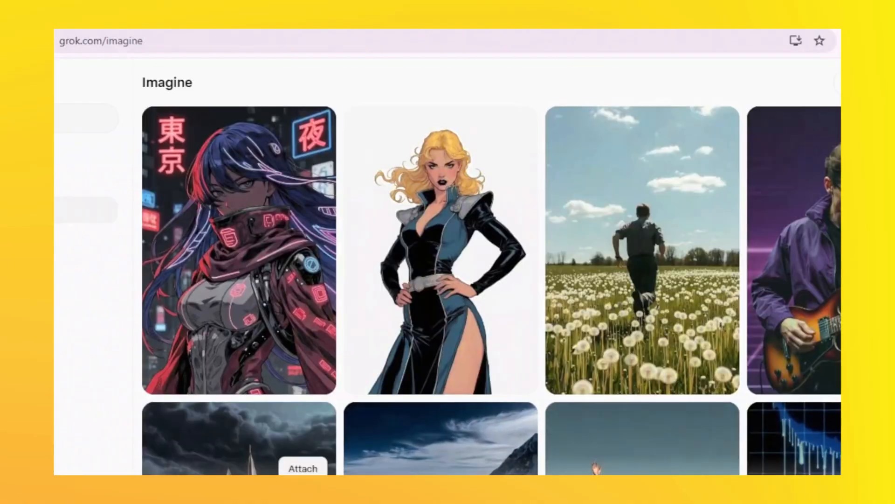
Attach the Scene 3 storm image in Grok, paste its image-to-video prompt copied from ChatGPT, and generate the video.
click(303, 471)
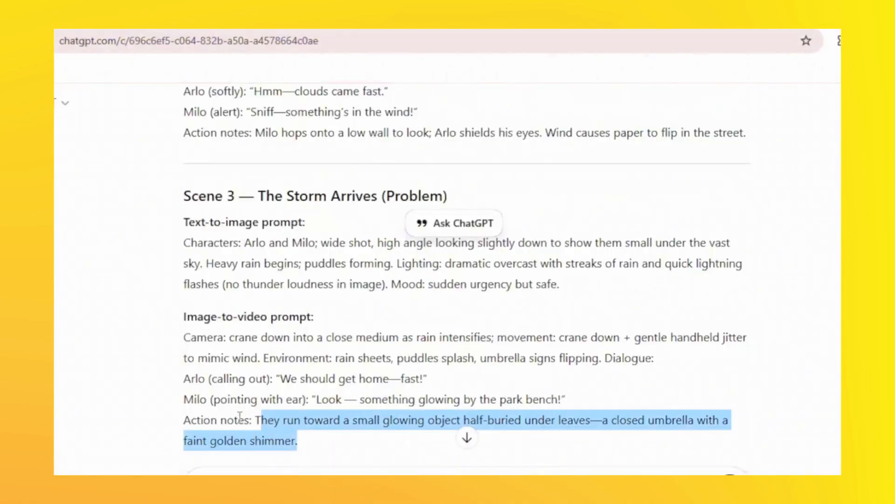
drag(255, 419, 170, 343)
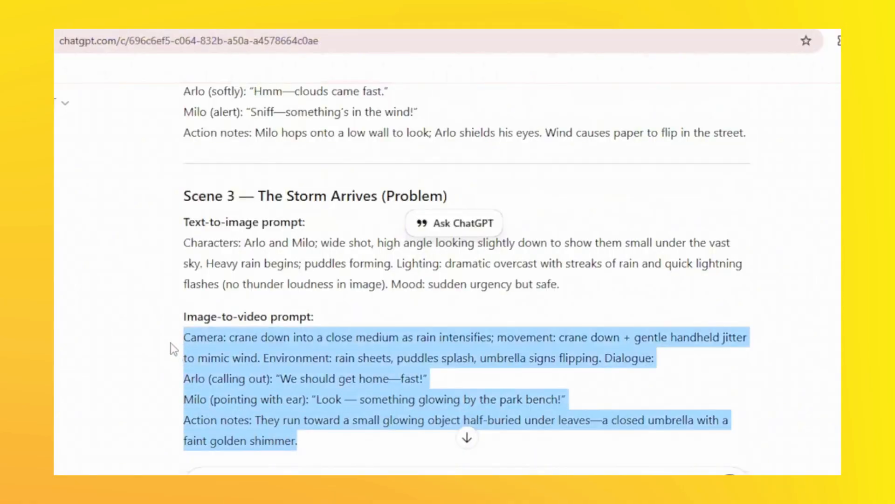
right_click(242, 366)
click(281, 209)
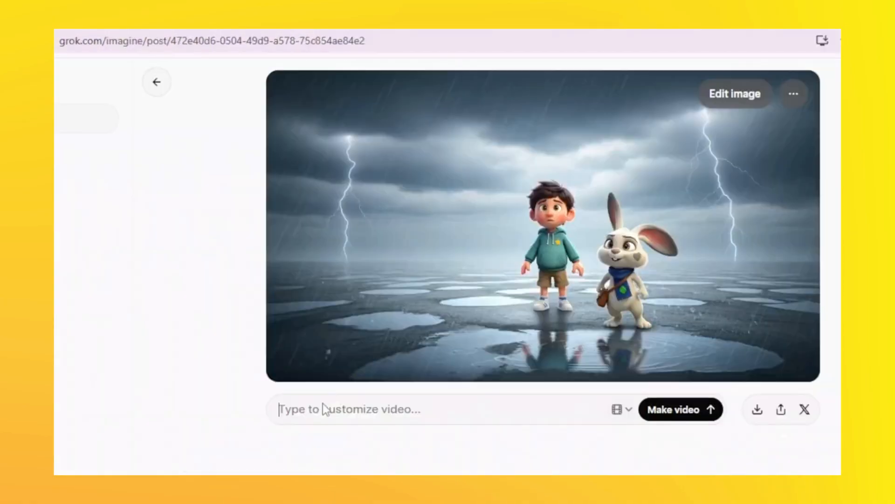
right_click(323, 403)
click(357, 234)
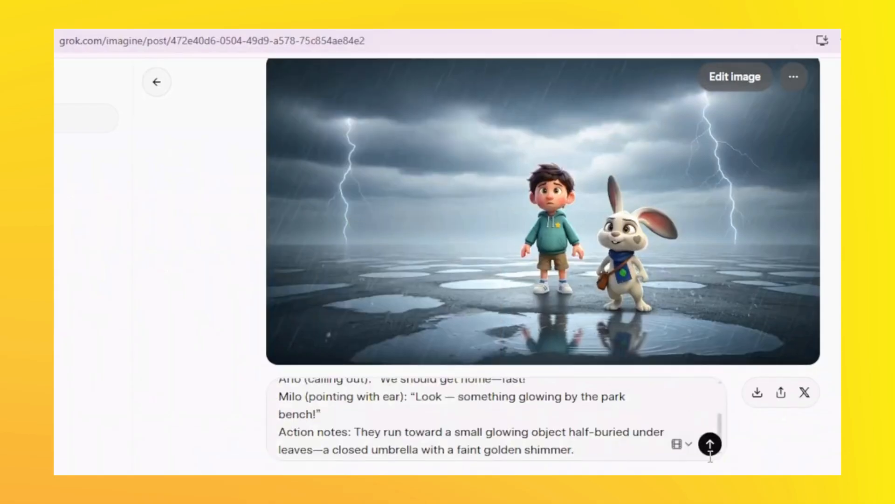
click(718, 449)
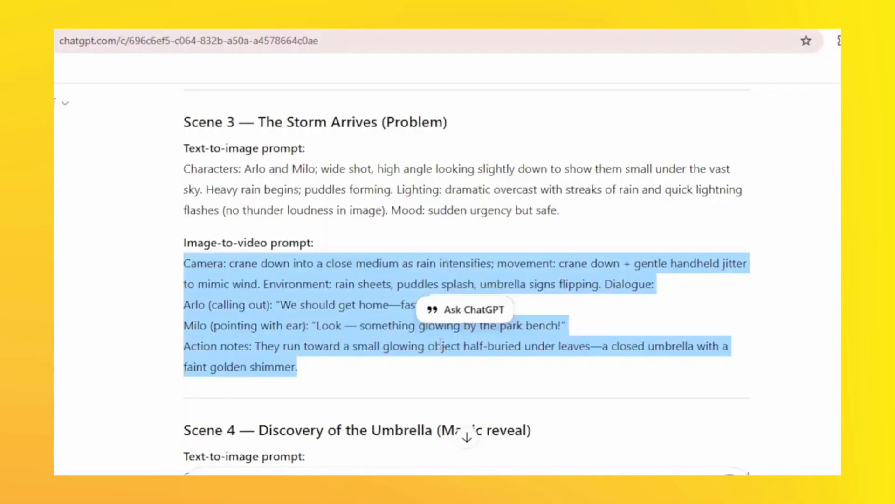
Copy the Scene 4 umbrella discovery image-to-video prompt from ChatGPT, paste it under the umbrella image in Grok, and generate the video.
scroll(394, 384, down, 5)
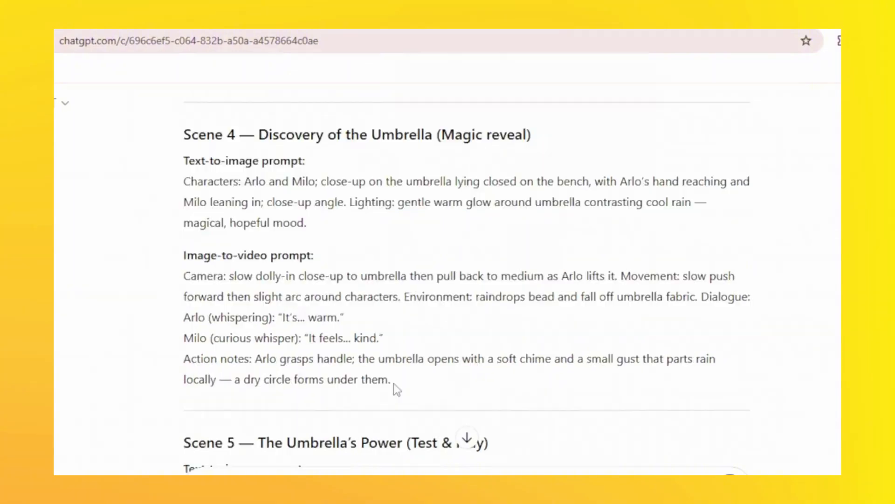
drag(391, 380, 171, 282)
right_click(270, 305)
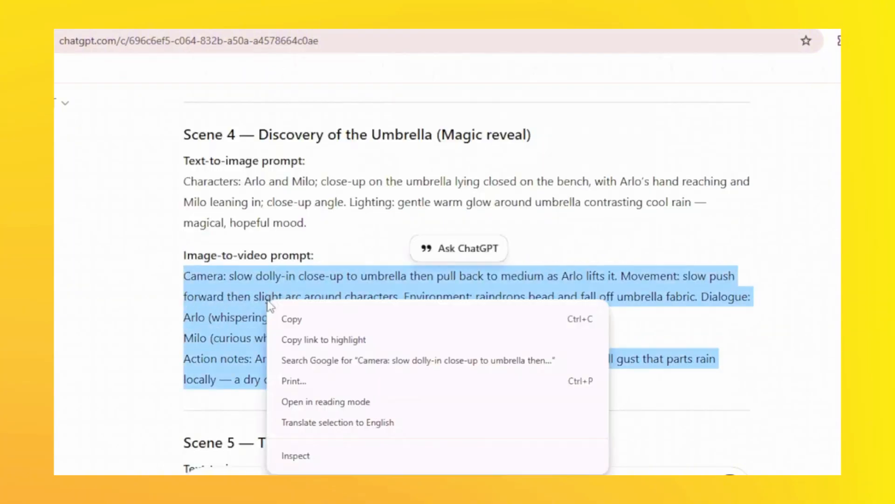
click(293, 319)
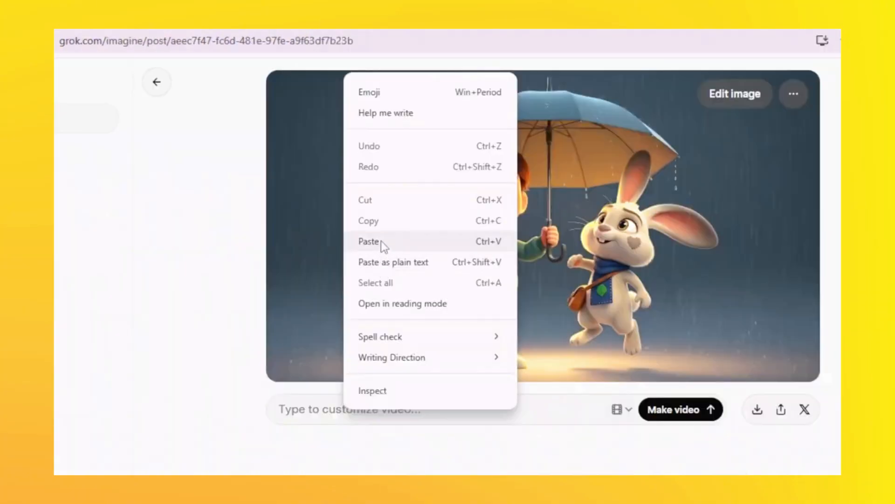
click(379, 247)
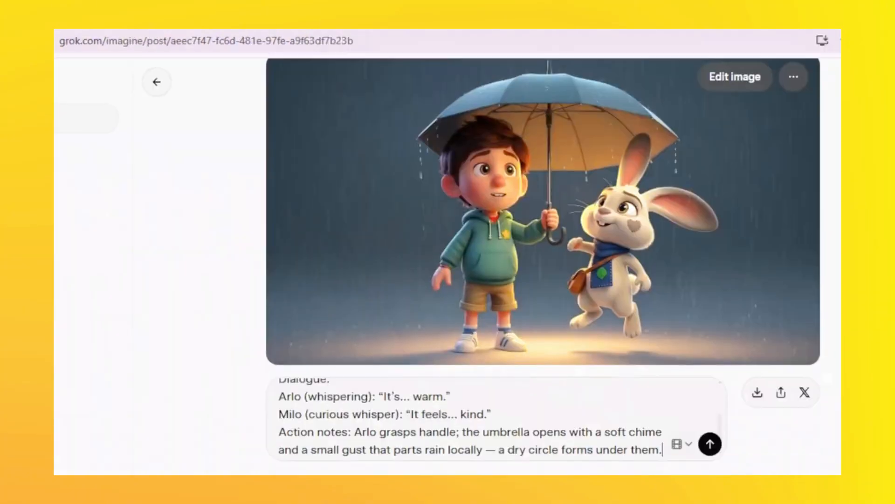
click(710, 444)
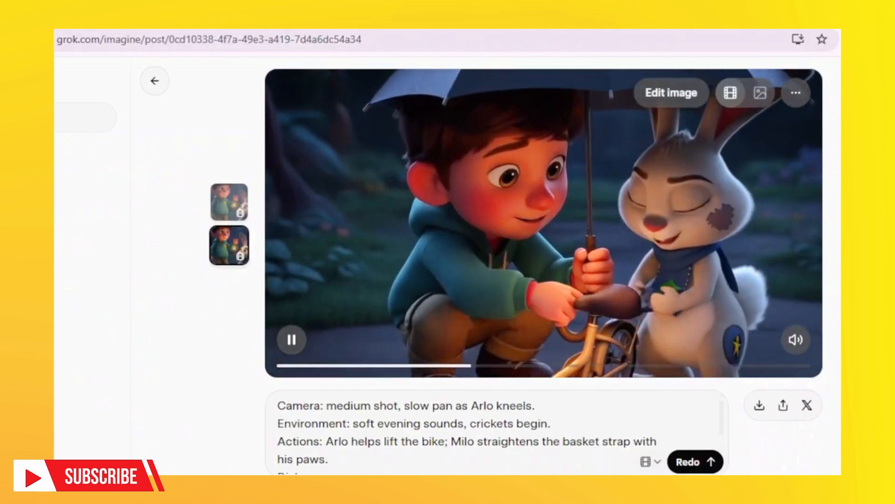
Upscale the generated video of Arlo kneeling by the bicycle with Milo.
mouse_move(651, 170)
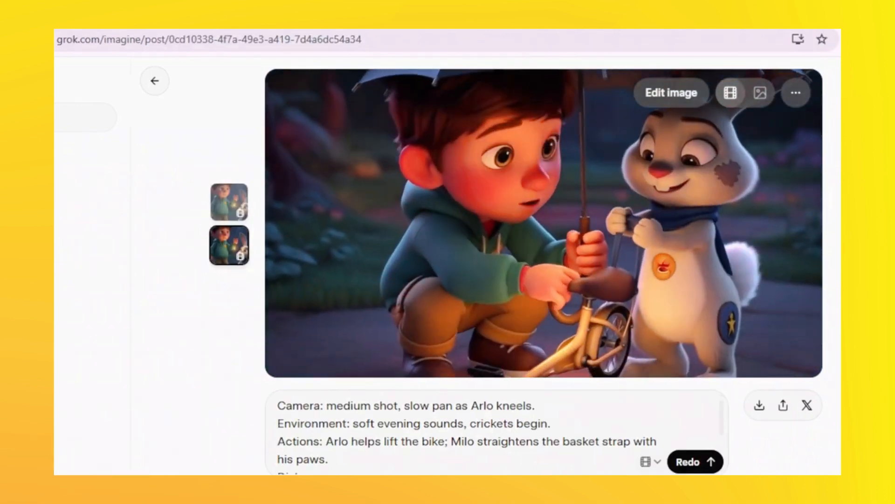
click(797, 106)
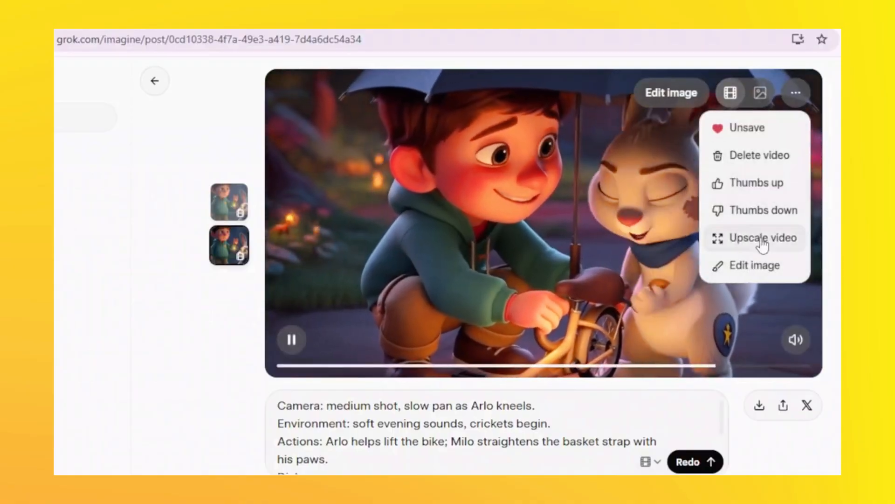
click(758, 243)
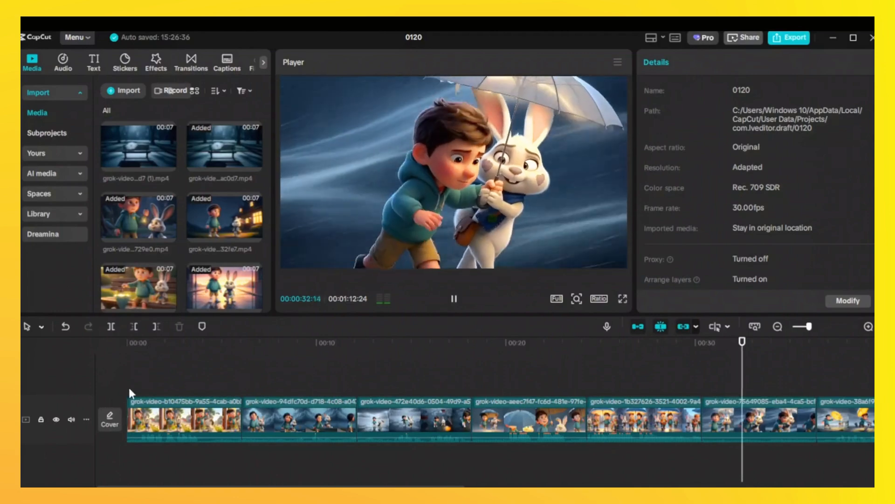
In CapCut, add favorite transitions between the timeline clips, using Pull in at the first join and Pull In II at the second.
click(241, 389)
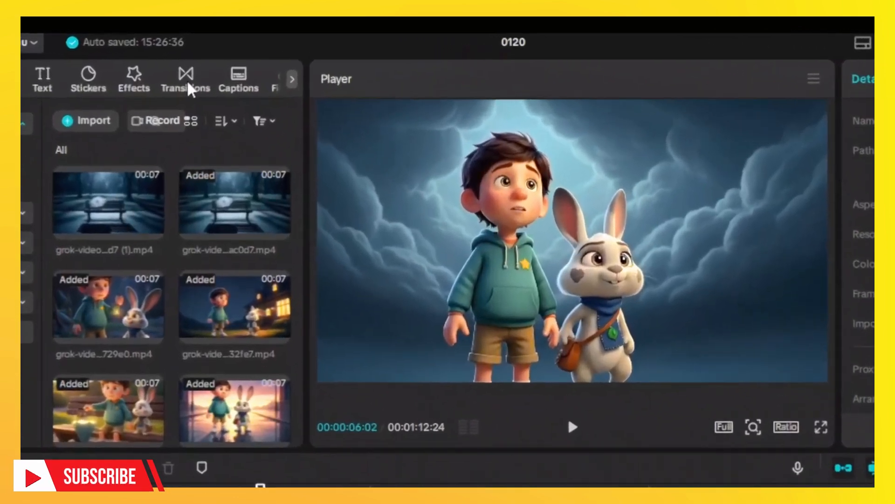
click(191, 69)
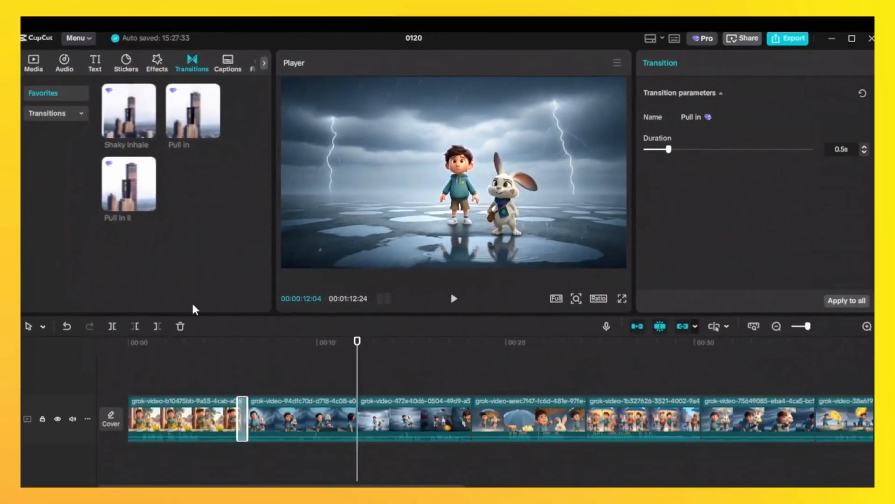
drag(126, 182, 339, 390)
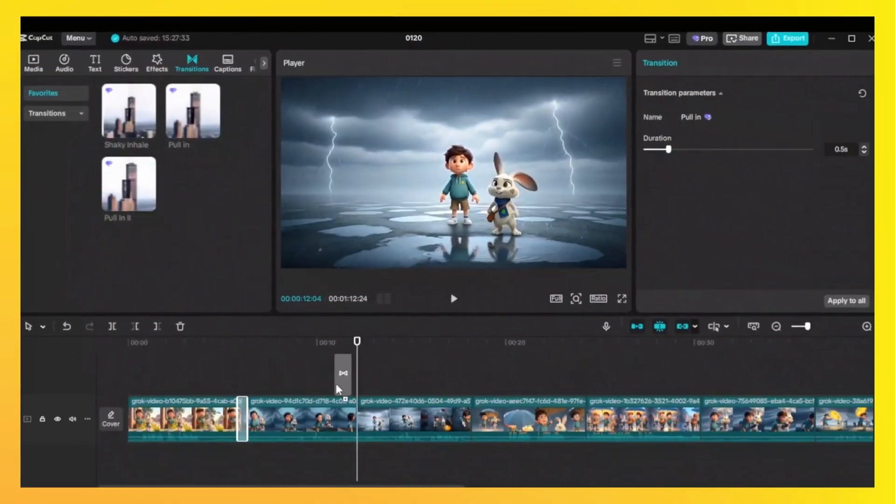
drag(353, 421, 357, 420)
click(516, 303)
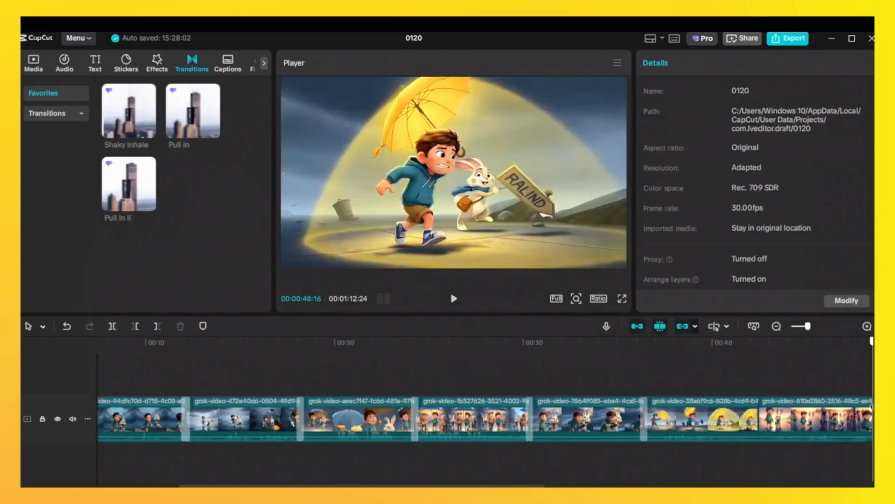
click(530, 417)
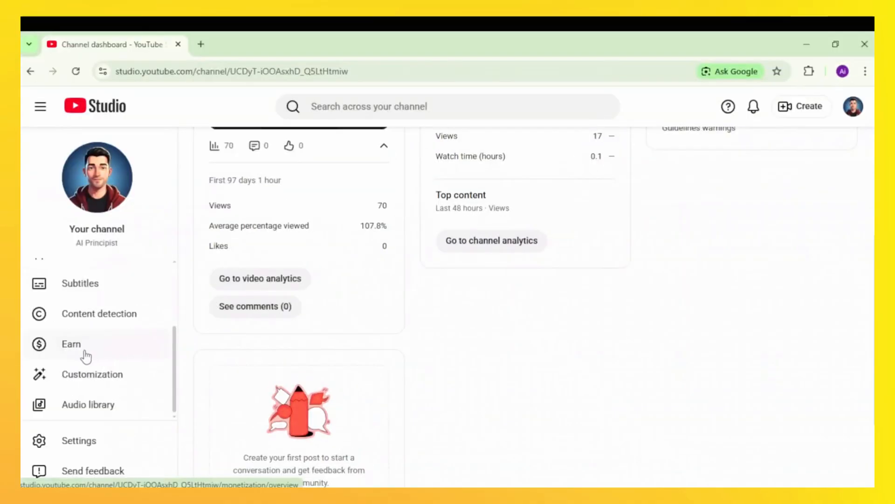
Switch to YouTube Studio, open the Audio library, and preview the music track Down The Rabbit Hole.
click(92, 413)
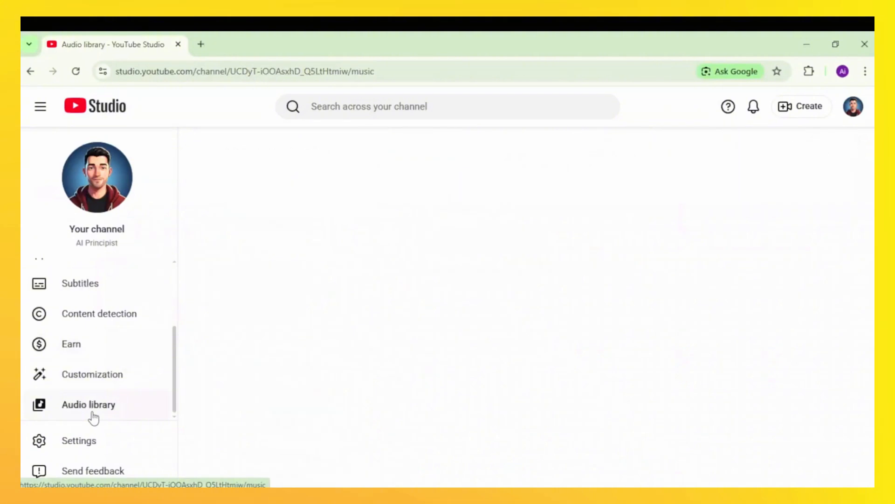
click(200, 311)
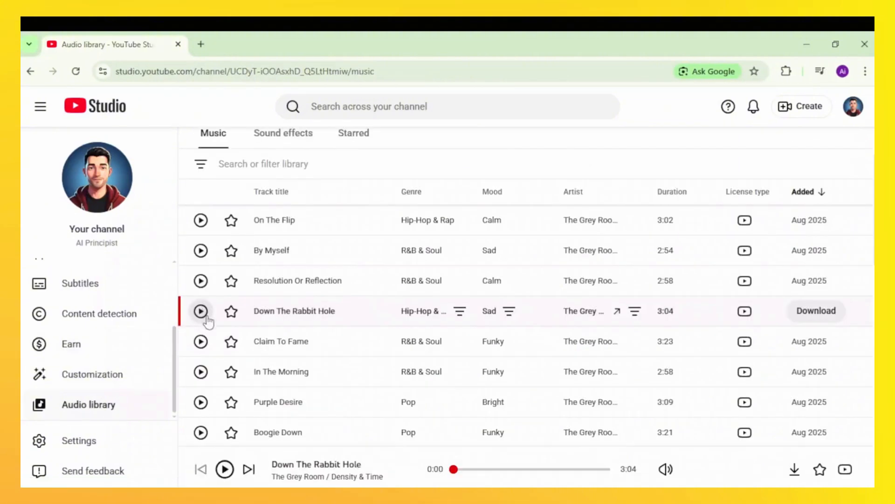
scroll(261, 346, down, 2)
scroll(280, 345, up, 3)
Filter the Audio library music by the Cinematic genre.
click(261, 227)
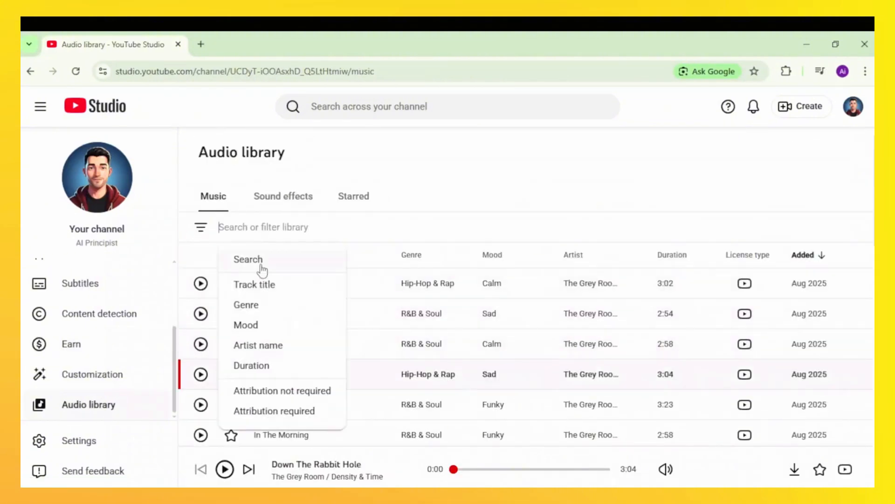
click(252, 310)
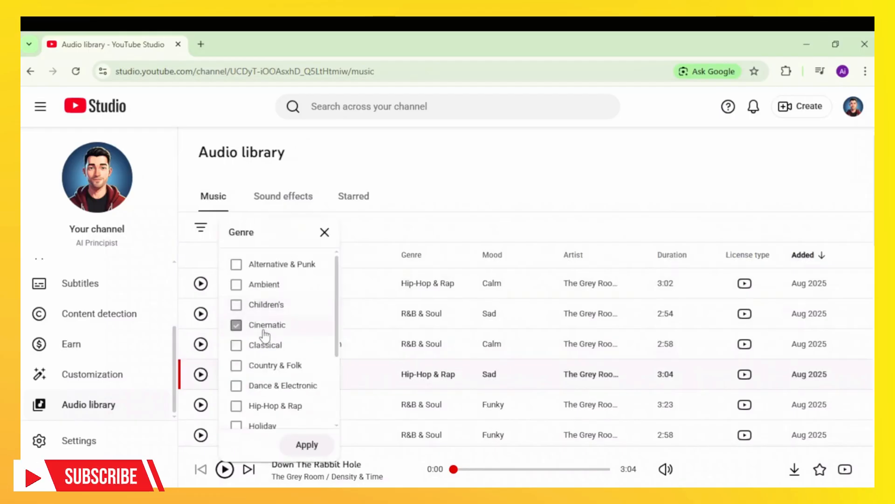
click(306, 444)
Preview the cinematic tracks I'm Giving Up and From Here on In, and download the track Viral Dirge.
click(201, 283)
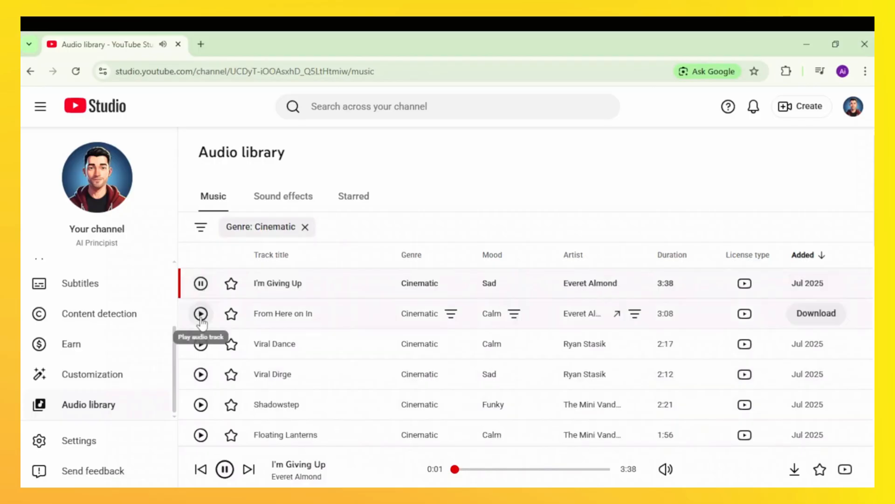
click(200, 314)
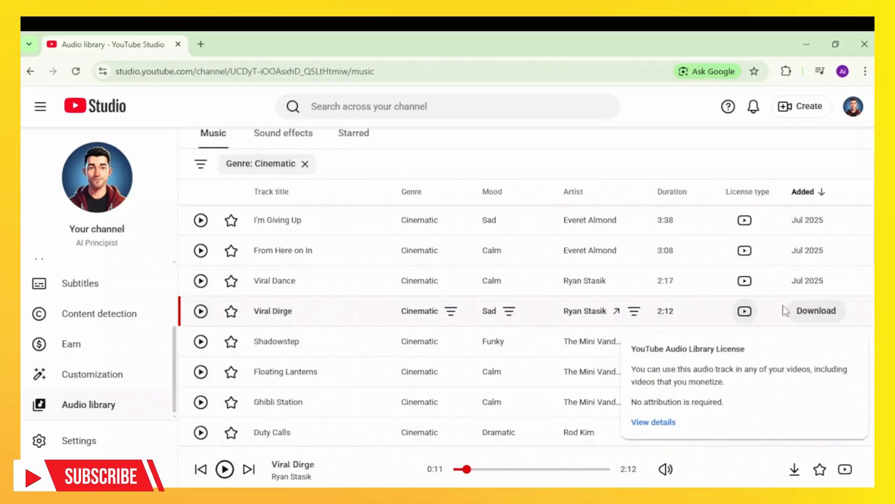
click(808, 317)
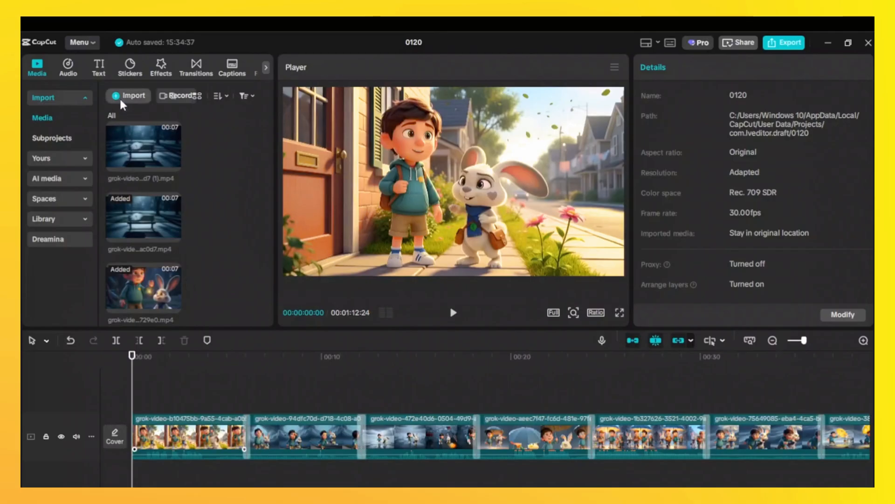
In CapCut, place the Viral Dirge music under the clips from the start of the timeline and lower its volume.
click(144, 213)
drag(151, 215, 168, 482)
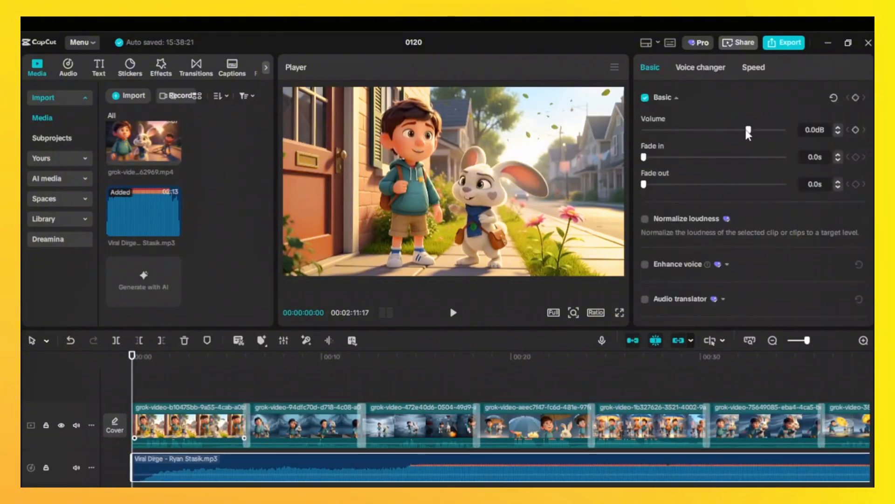
drag(747, 130, 707, 137)
click(105, 154)
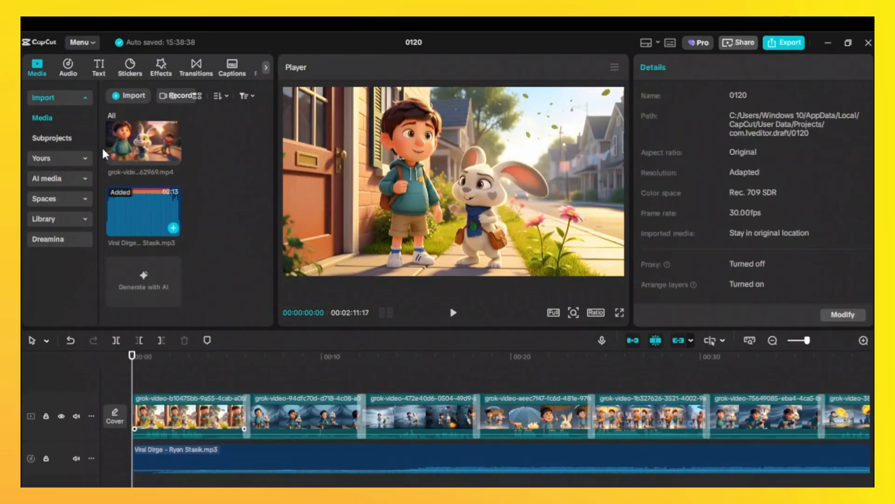
Add the favorite Swoosh sound effect at the transition between the first two clips and lower its volume slightly.
click(65, 69)
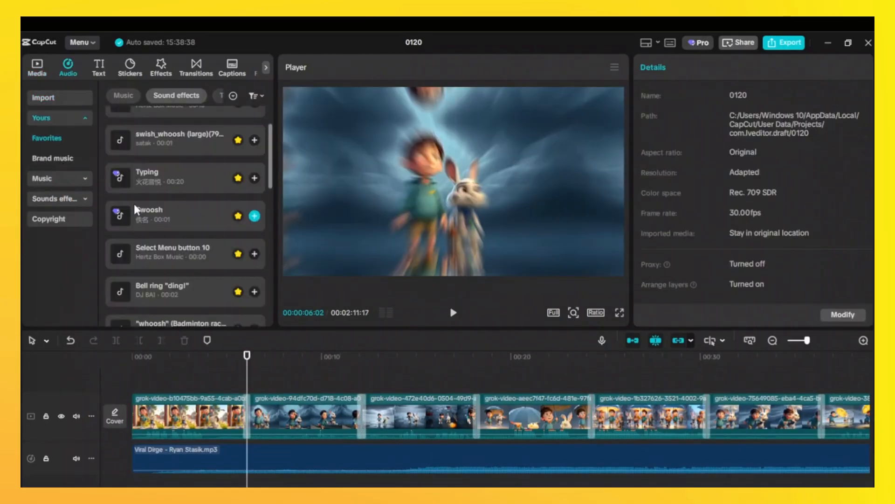
drag(182, 215, 241, 485)
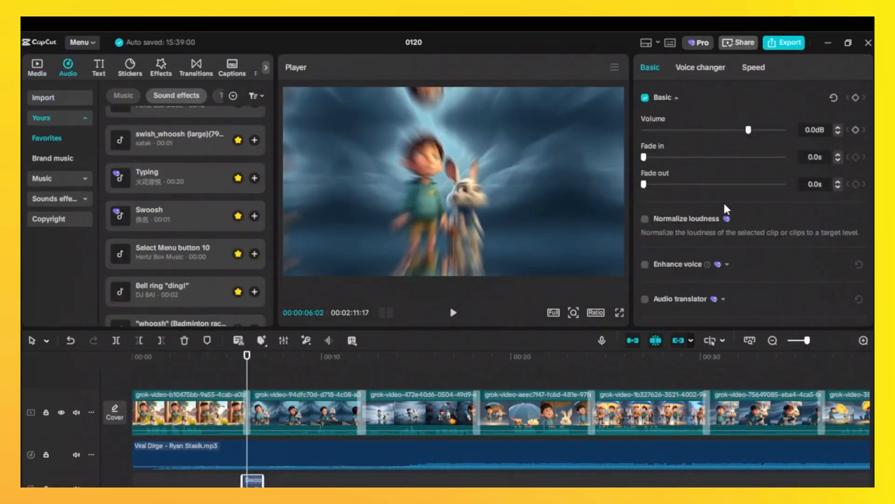
drag(748, 130, 740, 131)
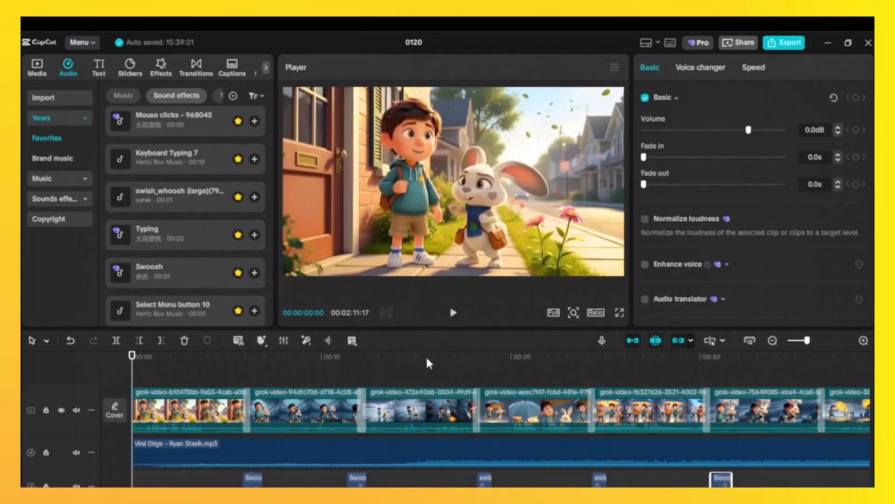
Generate automatic captions for the video with English as the spoken language and no bilingual captions.
click(98, 72)
click(56, 179)
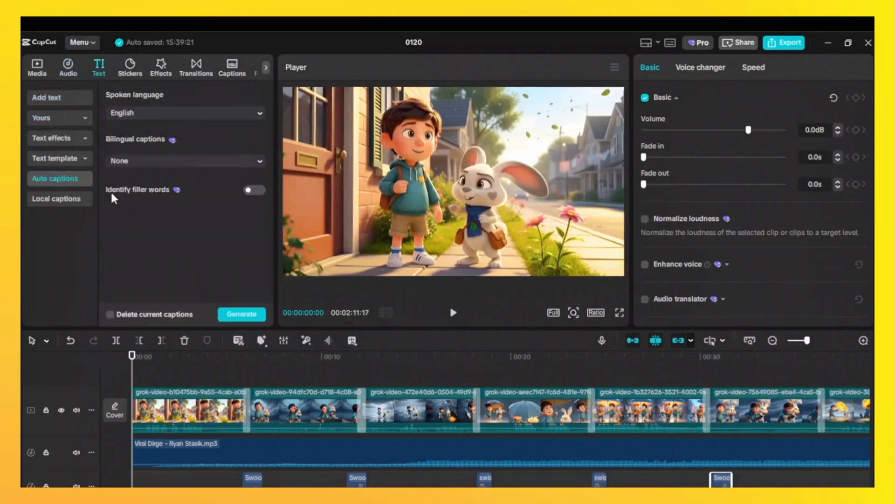
click(251, 314)
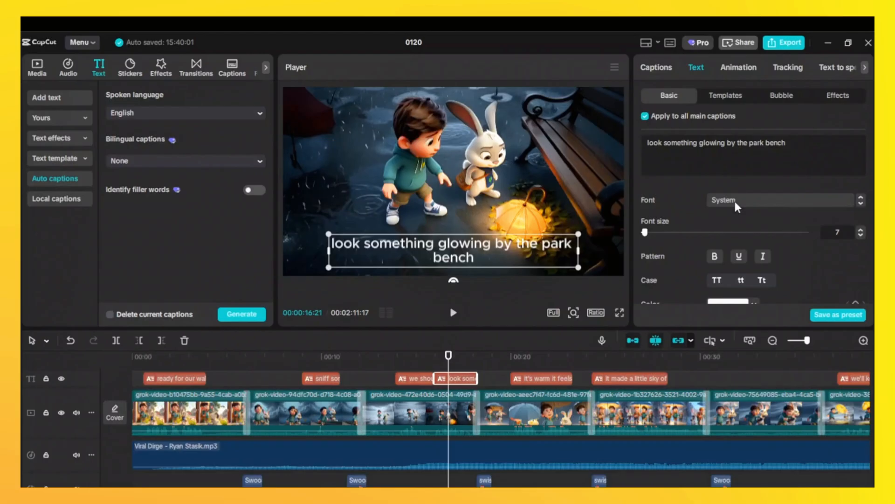
Set the font of all main captions to Mellow and apply a text animation to them.
click(737, 205)
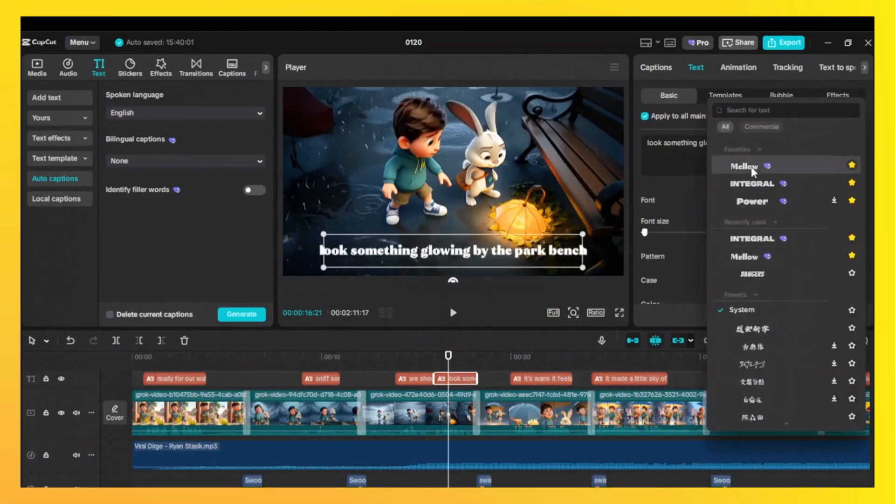
click(765, 200)
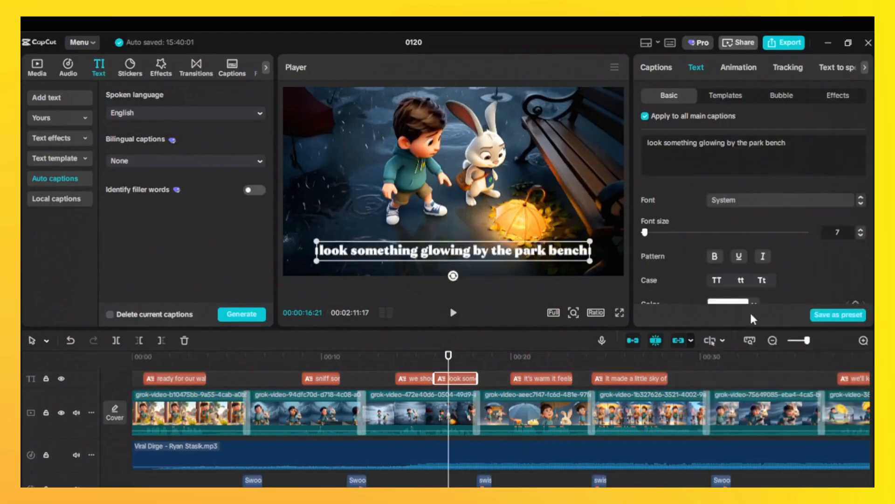
click(739, 67)
click(663, 276)
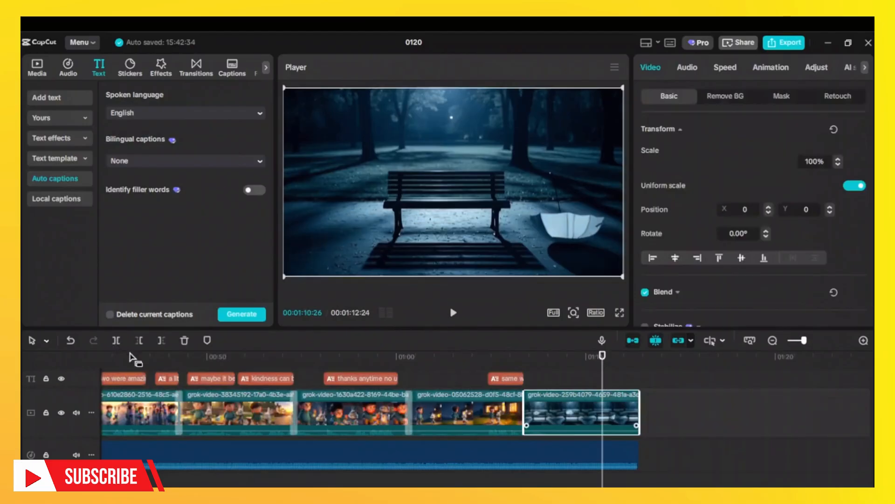
Cut the last video clip and the Viral Dirge music at 00:01:10:26 and delete the excess after it.
click(116, 340)
click(184, 340)
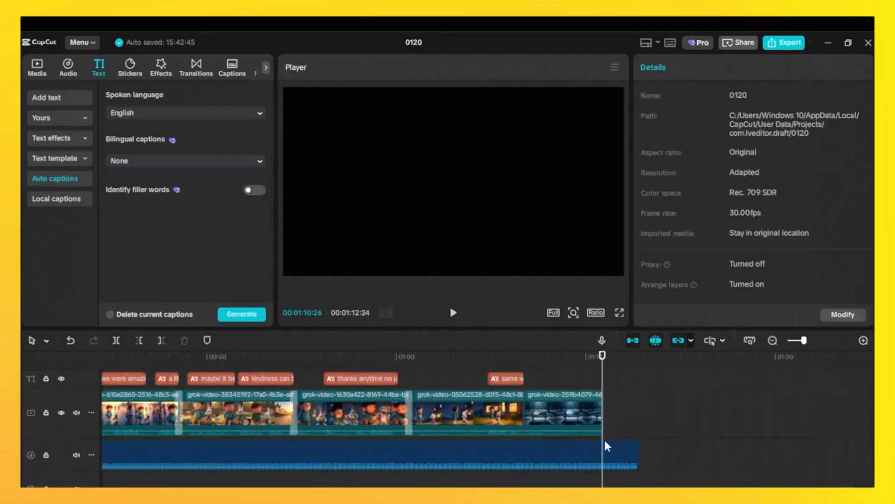
click(461, 458)
click(116, 340)
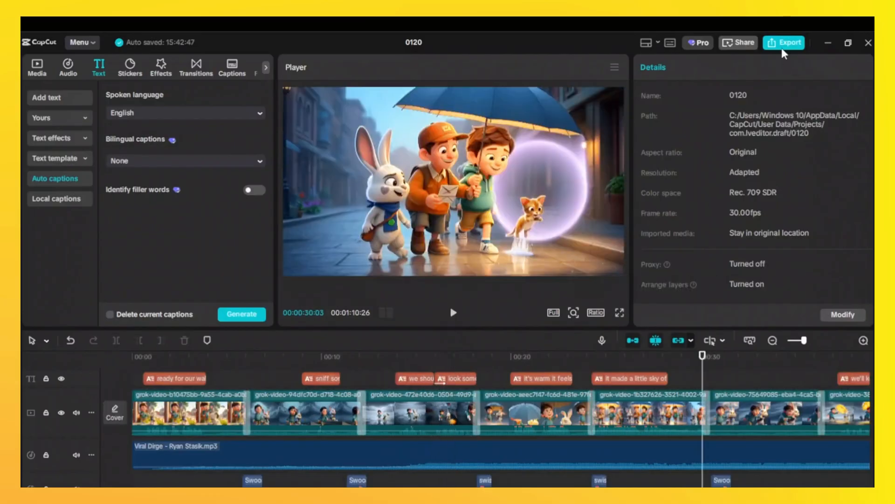
Open the export settings for the finished video.
click(783, 46)
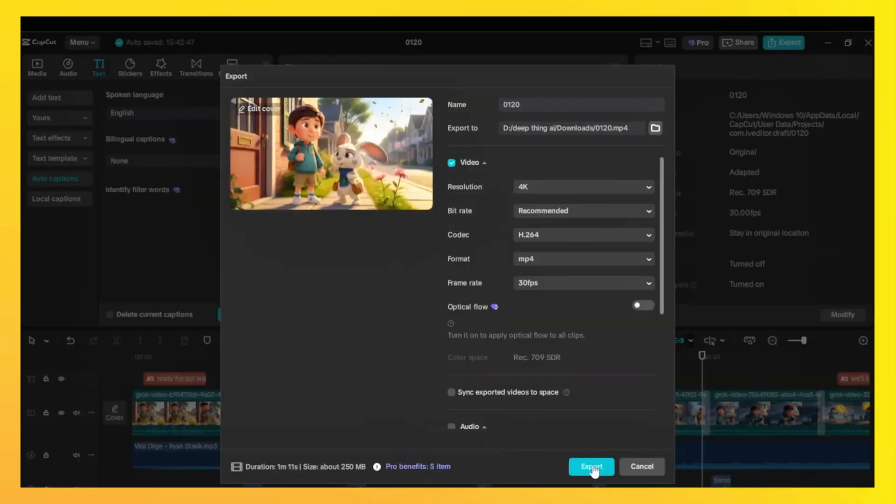